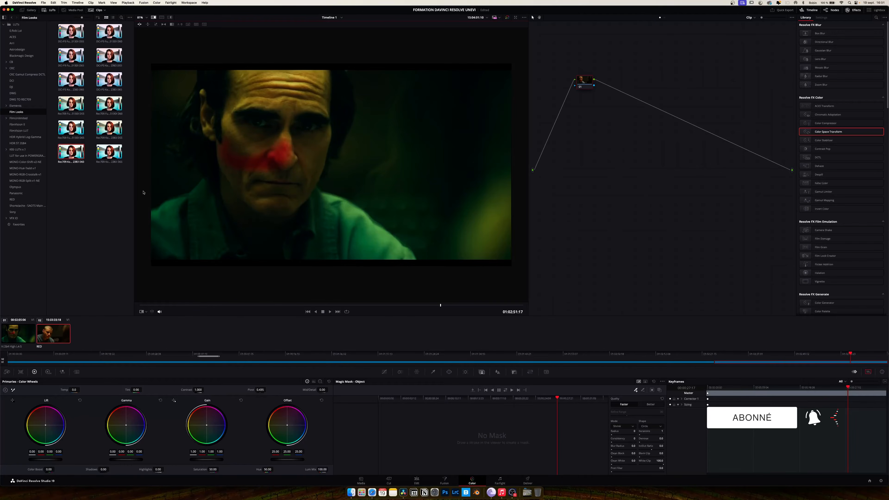
# Step: Switch to Safari, open shotonwhat.com and examine the Joker (2019) page for its cameras, color workflow and film print stock
pyautogui.moveTo(151, 192); pyautogui.dragTo(277, 197)
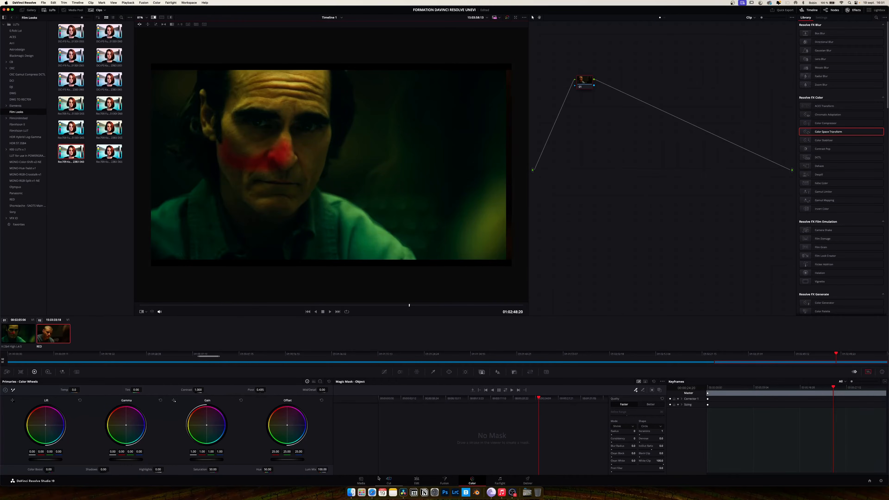
pyautogui.click(372, 492)
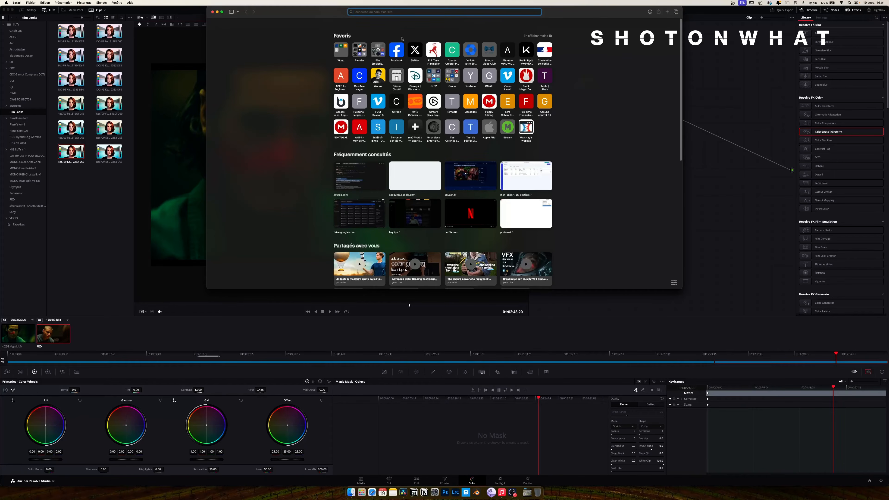
pyautogui.write('shotonwhat.com')
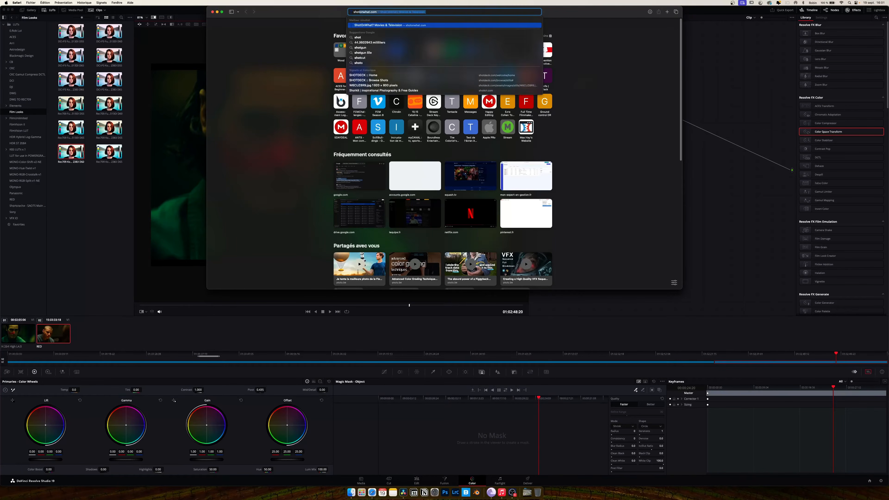
pyautogui.press('Return')
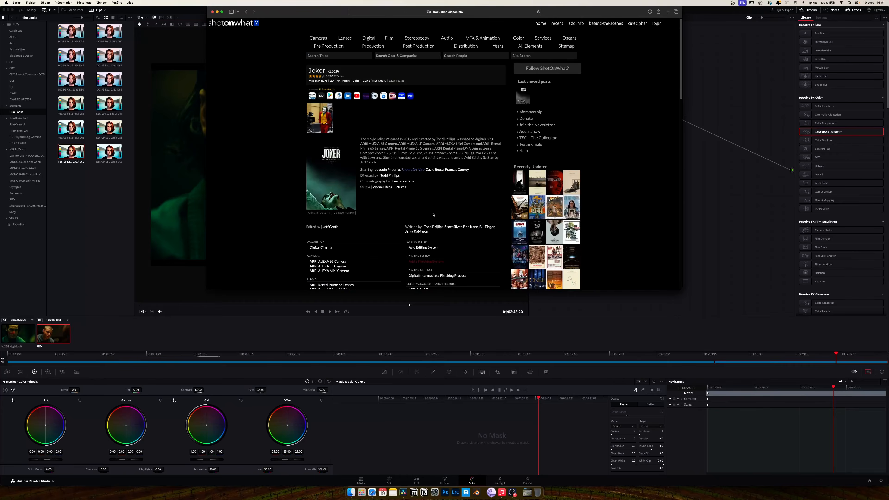
pyautogui.scroll(-5, 447, 224)
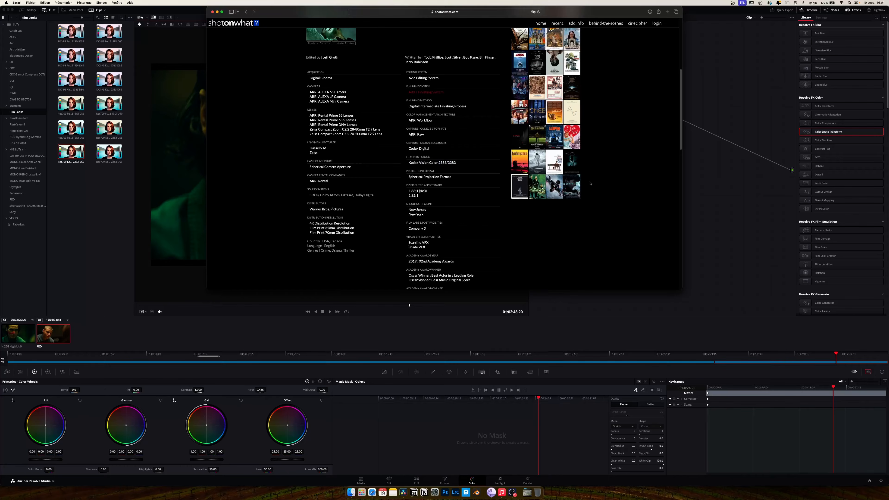
pyautogui.click(66, 167)
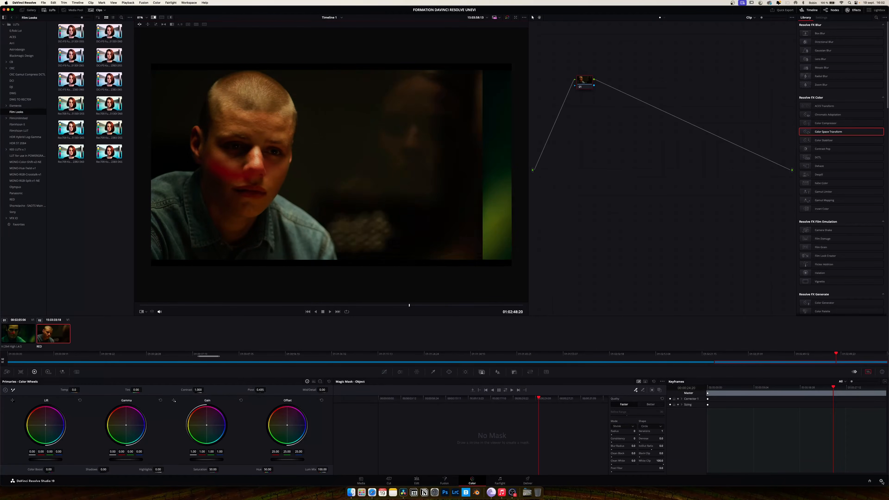
# Step: Review the input, timeline and output color spaces in the project's Color Management settings, leaving them as they are
pyautogui.hotkey('shift', '9')
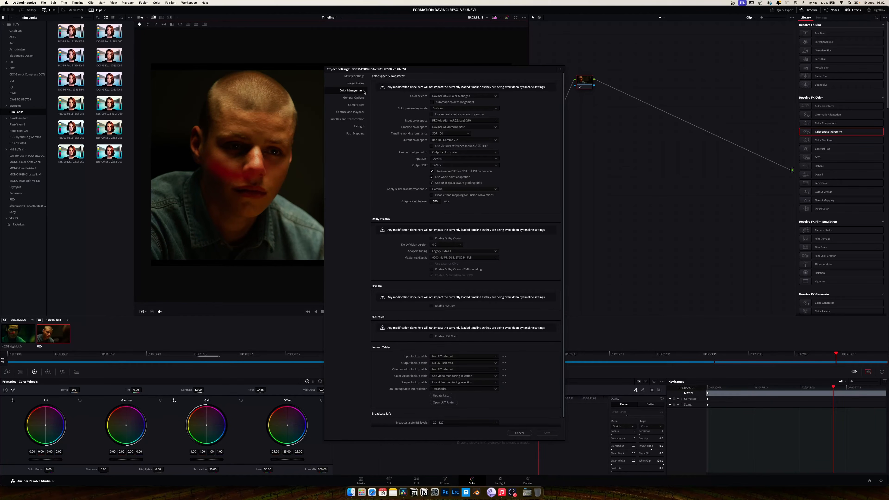
pyautogui.click(449, 121)
pyautogui.click(450, 120)
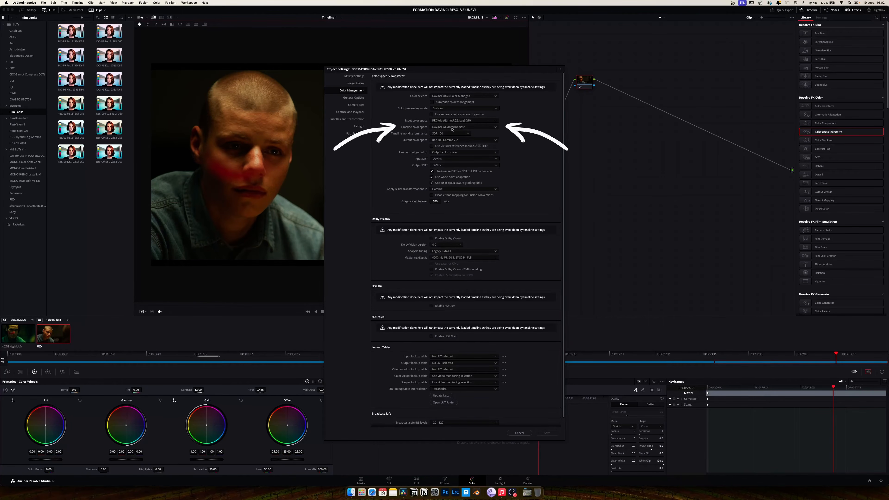
pyautogui.click(445, 140)
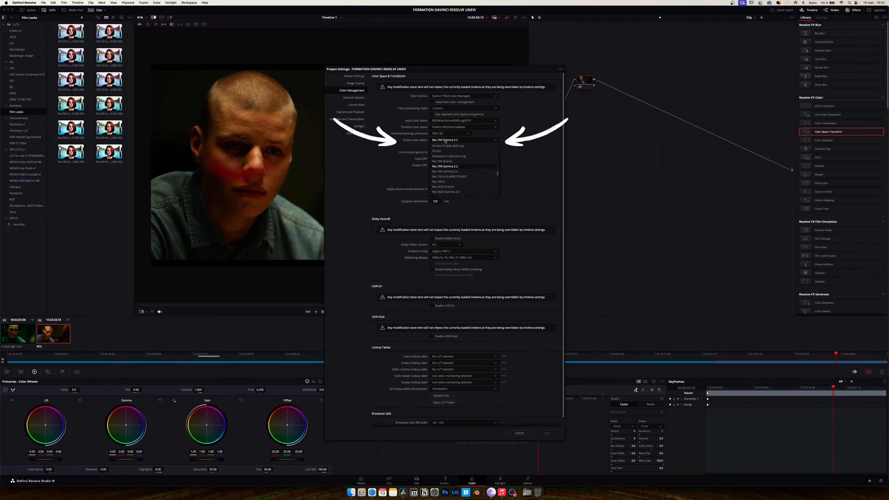
pyautogui.click(445, 141)
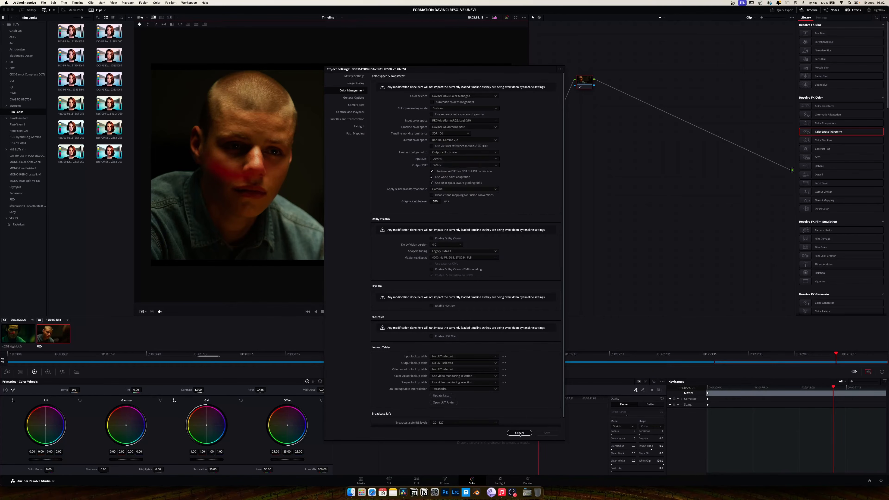
pyautogui.click(519, 432)
# Step: Move the clip's only node close to the graph output and apply a Color Space Transform effect to it
pyautogui.moveTo(482, 205); pyautogui.dragTo(532, 175)
pyautogui.moveTo(580, 82); pyautogui.dragTo(749, 144)
pyautogui.moveTo(819, 133); pyautogui.dragTo(722, 171)
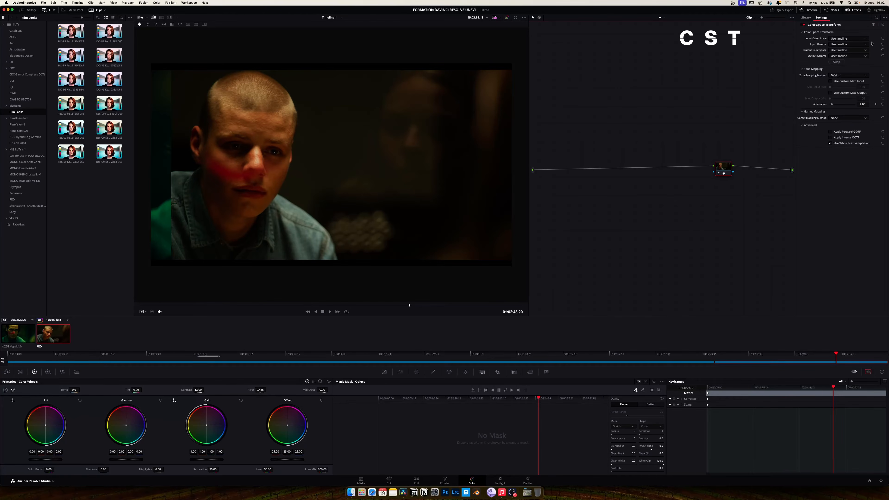
# Step: Set the Color Space Transform's input color space to Rec.709 and its input gamma to Gamma 2.2
pyautogui.click(854, 39)
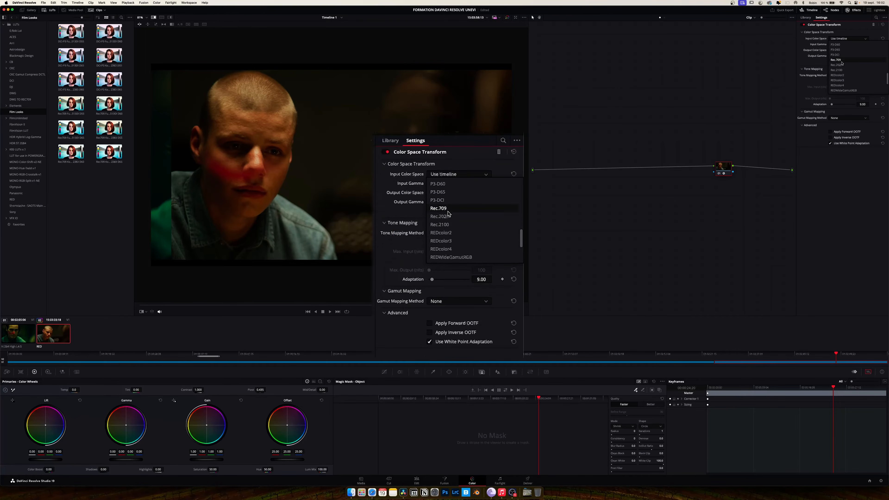
pyautogui.click(835, 60)
pyautogui.click(846, 45)
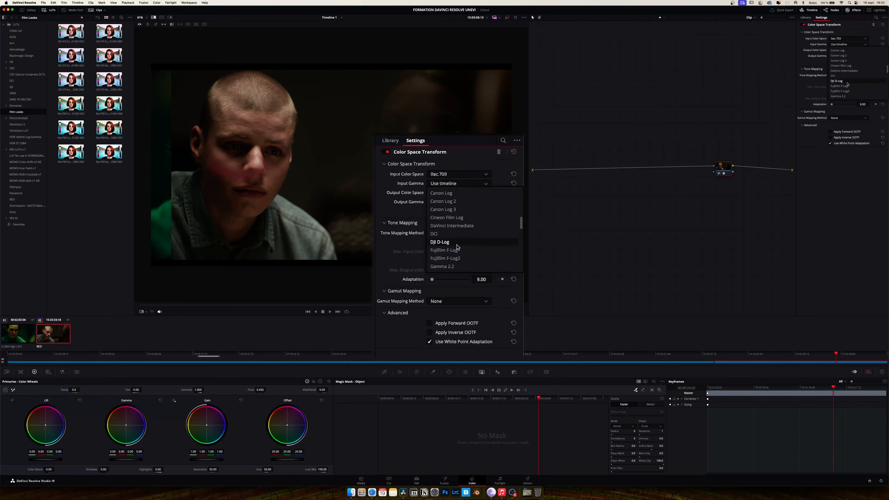
pyautogui.click(839, 96)
# Step: Set the Color Space Transform's output color space to Rec.709 and its output gamma to Cineon Film Log
pyautogui.click(847, 49)
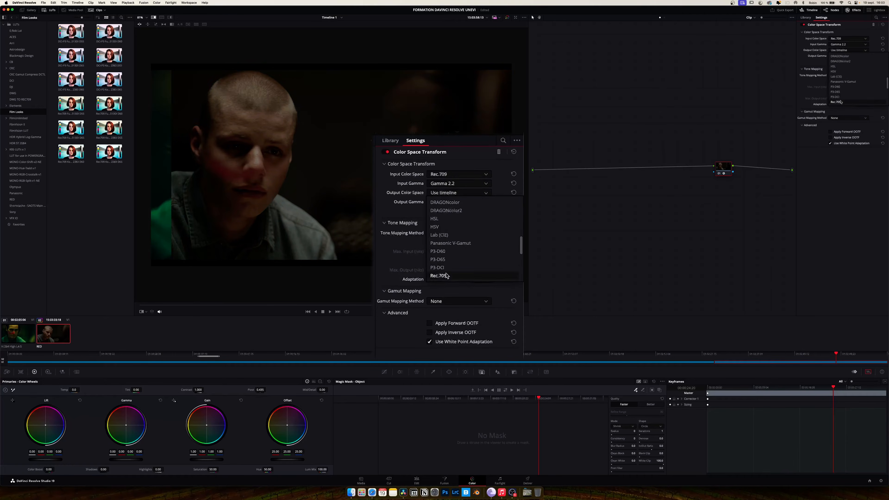
pyautogui.click(840, 102)
pyautogui.click(845, 57)
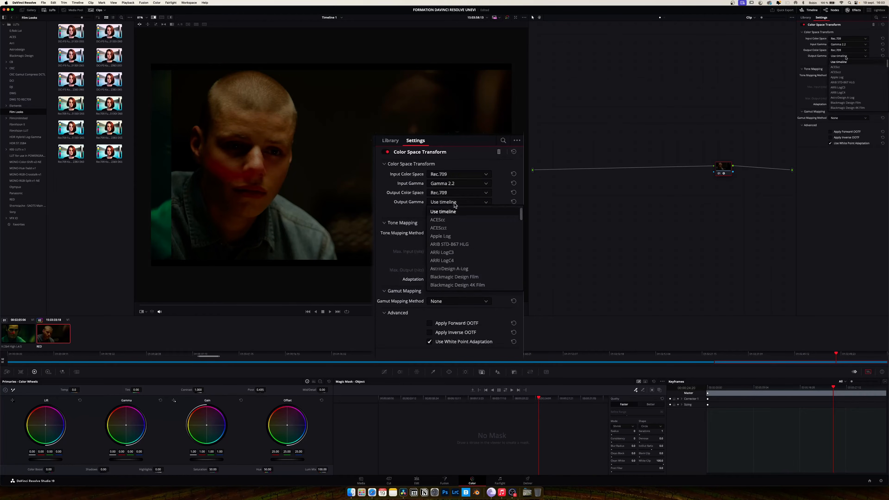
pyautogui.scroll(-6, 841, 101)
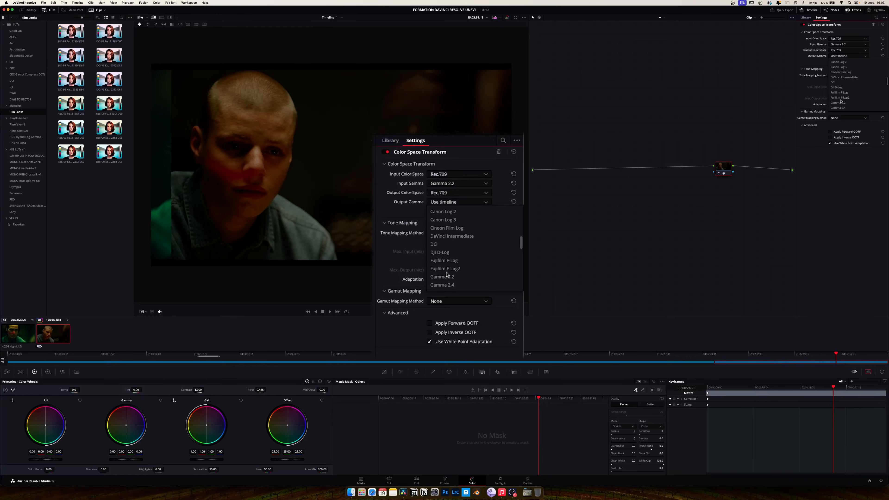
pyautogui.click(841, 73)
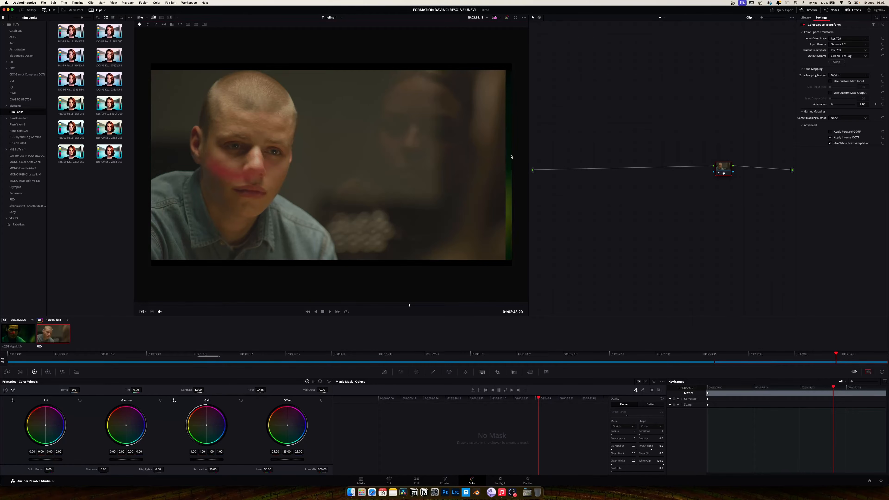
# Step: Add a serial node after the Color Space Transform node and apply the Rec709 Kodak 2383 D60 film look LUT to it
pyautogui.hotkey('alt', 's')
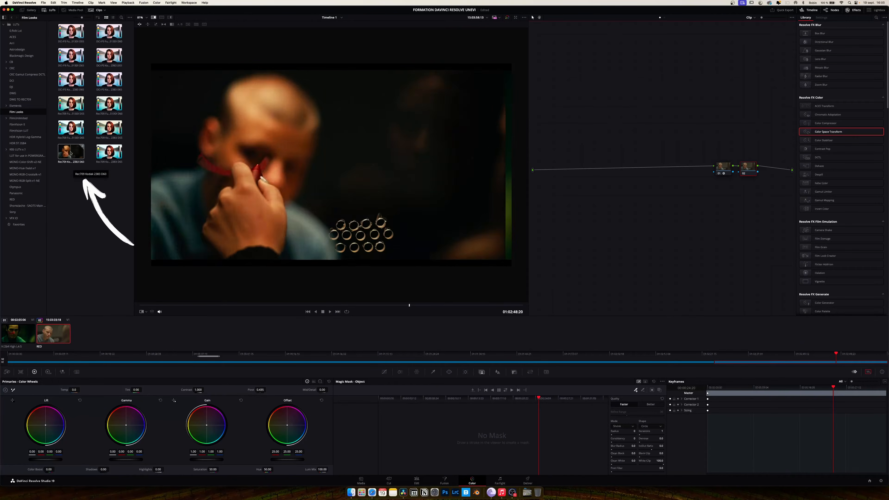
pyautogui.moveTo(71, 151); pyautogui.dragTo(431, 199)
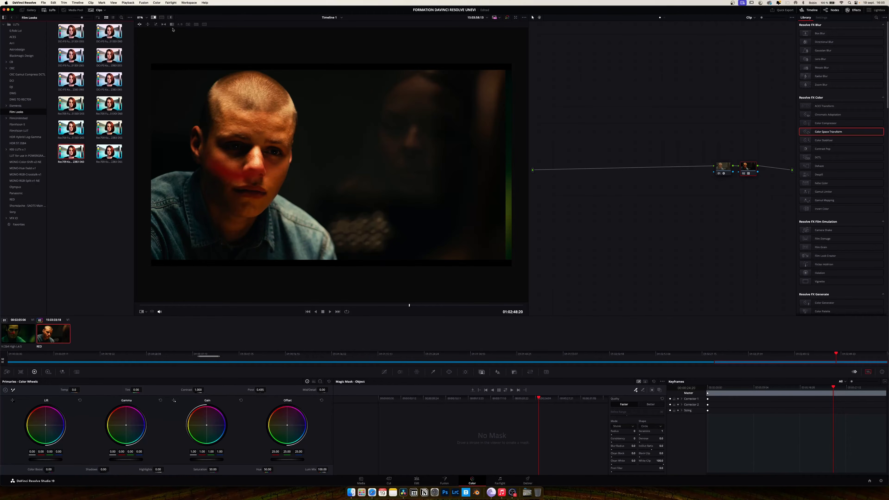
# Step: Compare the reference still and the graded shot with a horizontal wipe while examining the waveform, vectorscope and histogram
pyautogui.moveTo(343, 178)
pyautogui.mouseDown()
pyautogui.moveTo(343, 149)
pyautogui.moveTo(346, 165)
pyautogui.mouseUp()
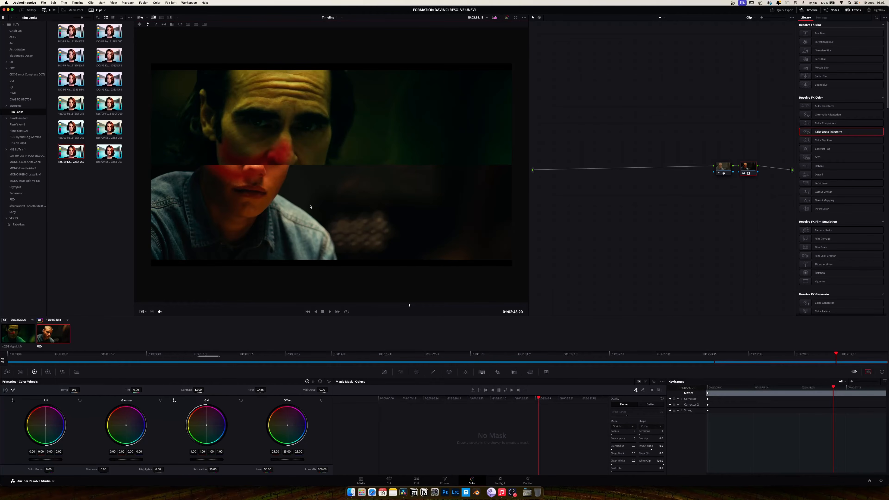
pyautogui.moveTo(310, 206); pyautogui.dragTo(309, 197)
pyautogui.moveTo(888, 64); pyautogui.dragTo(530, 131)
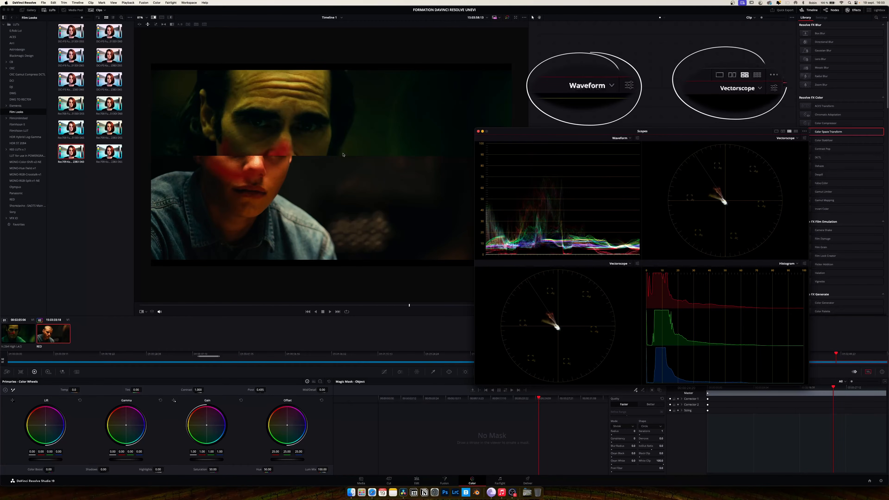
pyautogui.moveTo(350, 167); pyautogui.dragTo(352, 267)
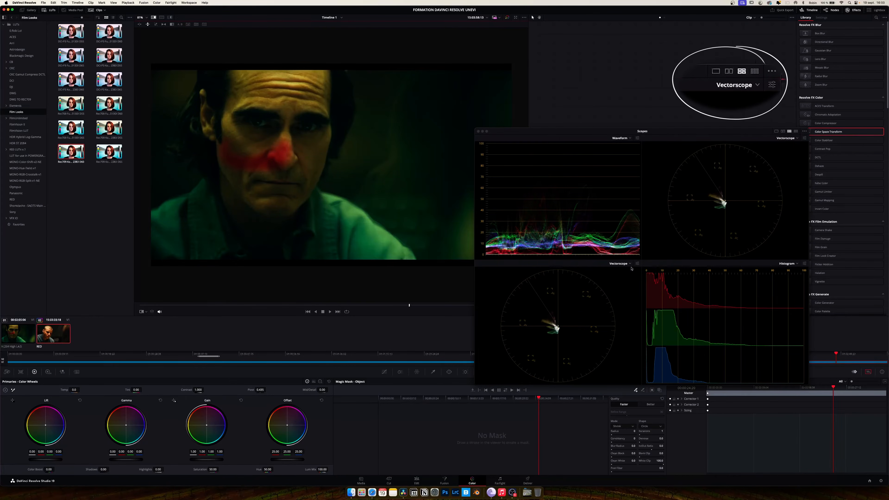
pyautogui.click(144, 311)
pyautogui.click(149, 325)
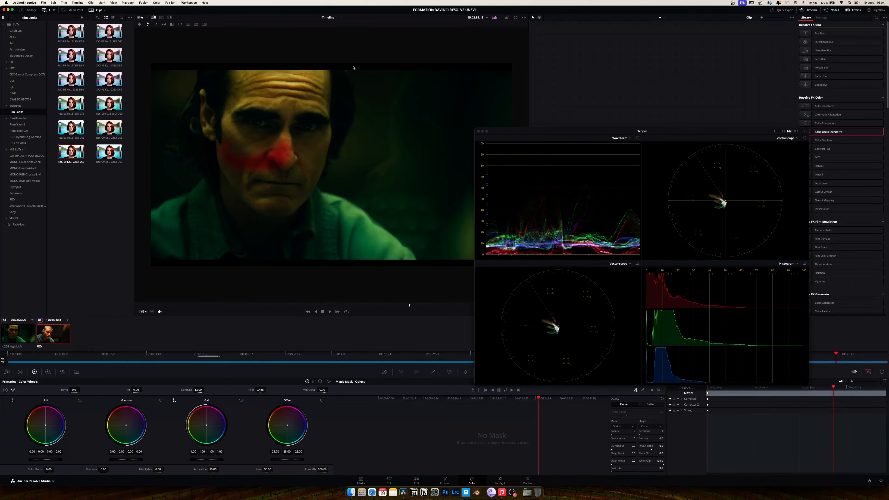
pyautogui.moveTo(347, 70); pyautogui.dragTo(363, 268)
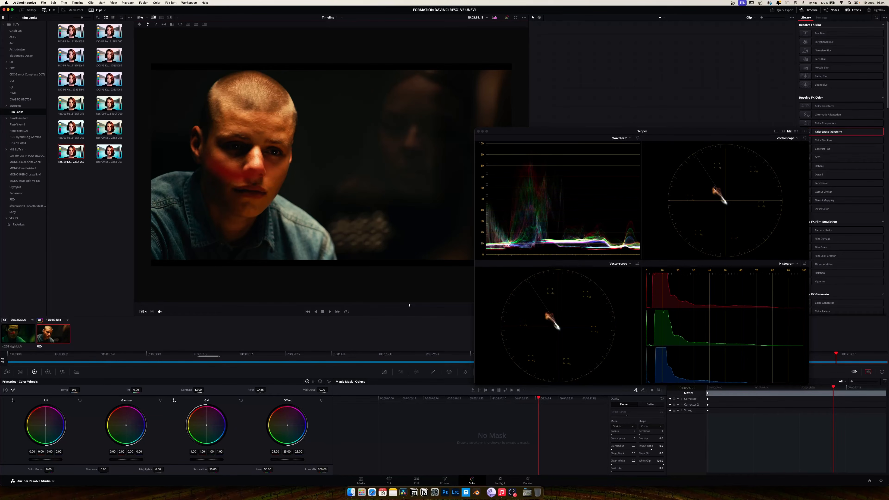
pyautogui.moveTo(371, 260); pyautogui.dragTo(378, 183)
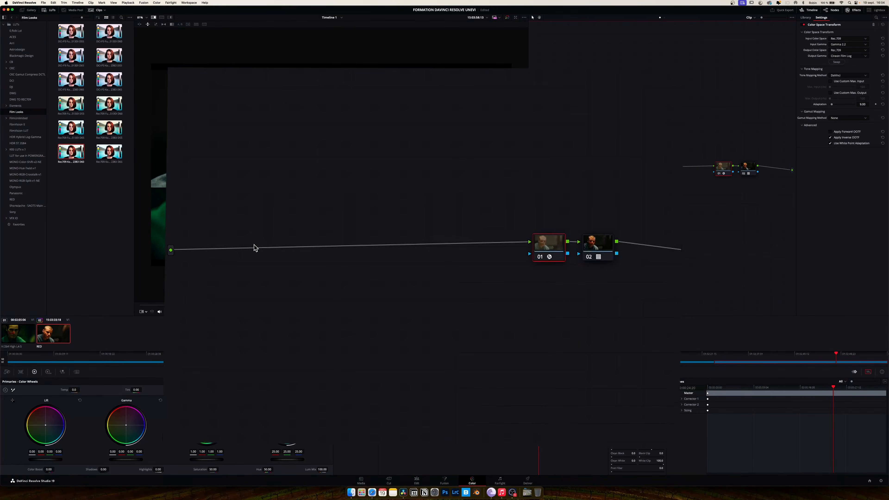
# Step: Insert five serial nodes before the Color Space Transform node
pyautogui.hotkey('shift', 's')
pyautogui.hotkey('shift', 's')
pyautogui.hotkey('shift', 's')
pyautogui.hotkey('shift', 's')
pyautogui.hotkey('shift', 's')
# Step: Move the first new node near the graph input and label it EXPO
pyautogui.moveTo(567, 434); pyautogui.dragTo(238, 163)
pyautogui.rightClick(238, 164)
pyautogui.click(256, 181)
pyautogui.write('EXPO')
# Step: Place the second node beside the EXPO node and label it BAL
pyautogui.moveTo(545, 385); pyautogui.dragTo(290, 162)
pyautogui.rightClick(290, 161)
pyautogui.click(316, 180)
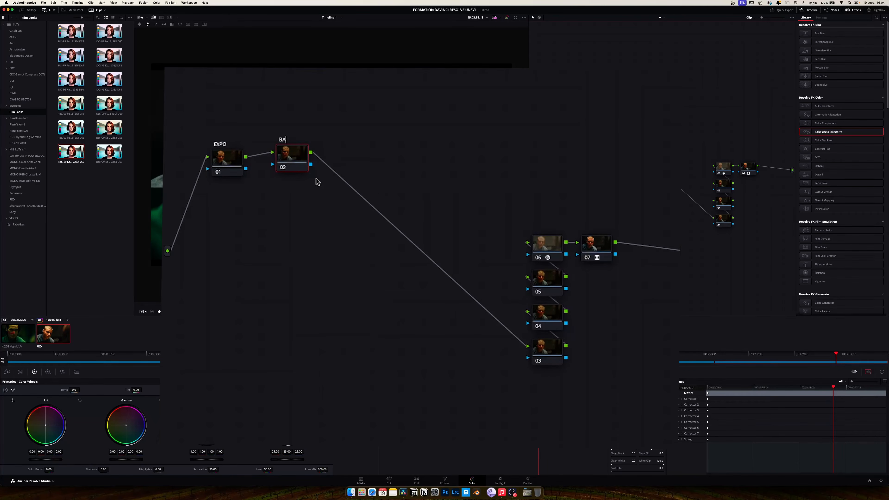
pyautogui.press('Return')
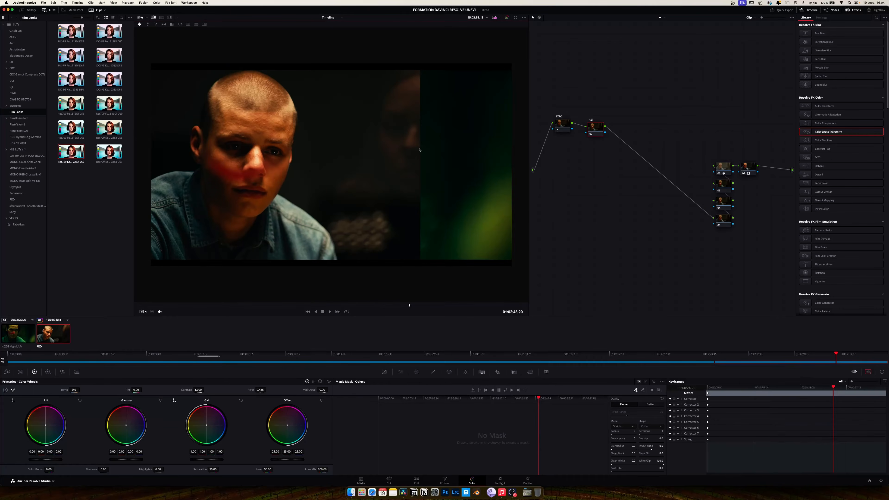
# Step: Set a vertical wipe through the two faces and display the scopes window clear of the viewer
pyautogui.moveTo(420, 149); pyautogui.dragTo(270, 151)
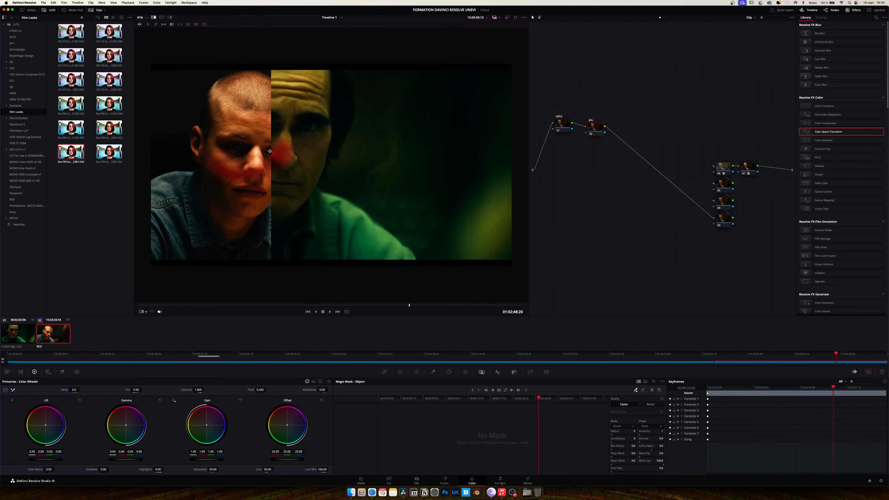
pyautogui.hotkey('ctrl', 'shift', 'w')
pyautogui.moveTo(704, 61); pyautogui.dragTo(708, 212)
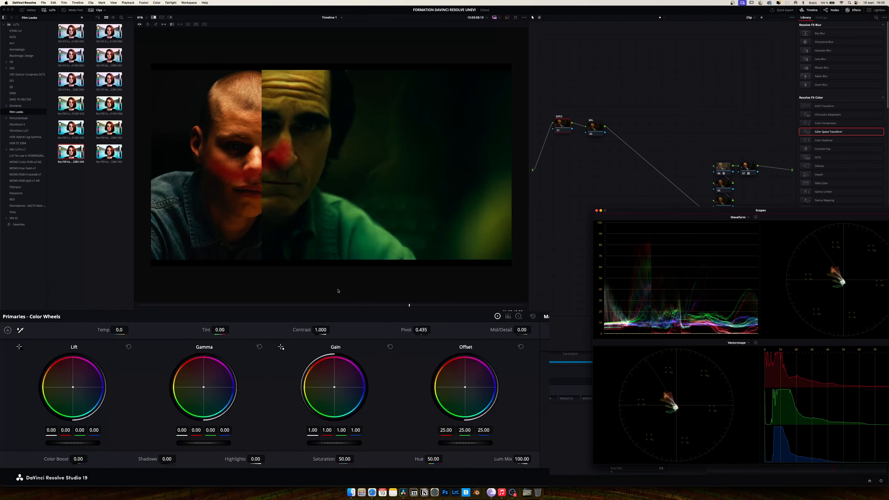
# Step: On the EXPO node, lower Gain to 0.57 and raise Gamma to 0.09 to match the reference's exposure
pyautogui.moveTo(345, 443); pyautogui.dragTo(324, 440)
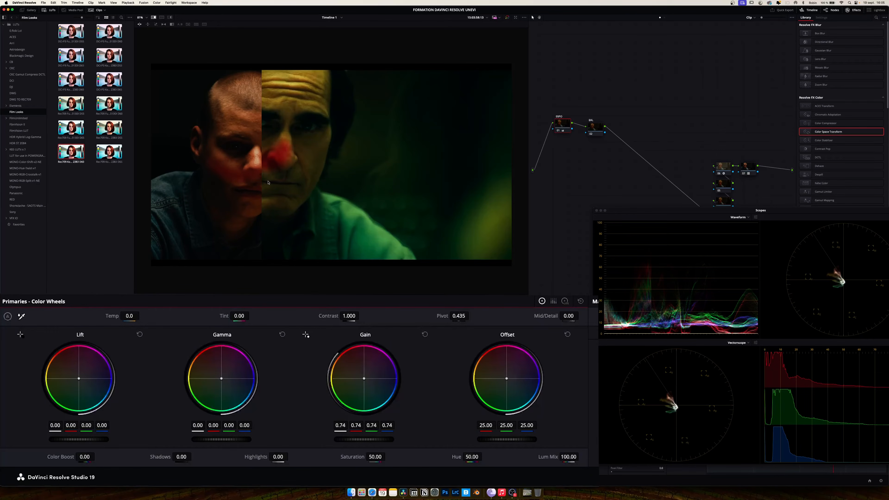
pyautogui.moveTo(295, 184)
pyautogui.mouseDown()
pyautogui.moveTo(433, 193)
pyautogui.moveTo(180, 196)
pyautogui.moveTo(304, 196)
pyautogui.mouseUp()
pyautogui.moveTo(209, 440); pyautogui.dragTo(216, 440)
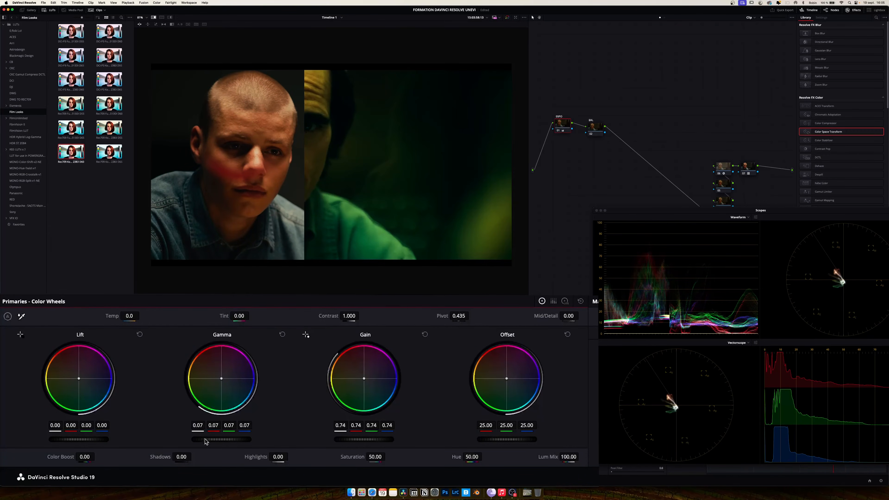
pyautogui.moveTo(205, 442); pyautogui.dragTo(207, 441)
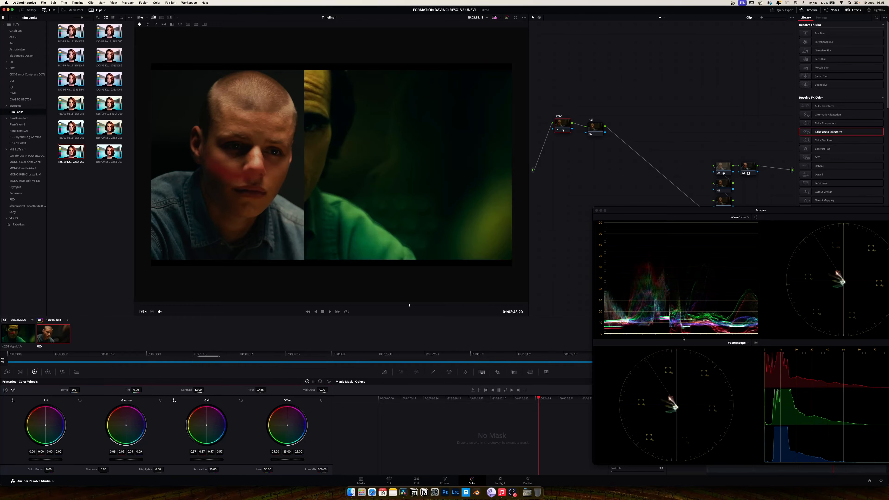
# Step: Lower the EXPO node's Shadow log wheel to -0.06 and compare the faces with the vertical wipe
pyautogui.click(320, 381)
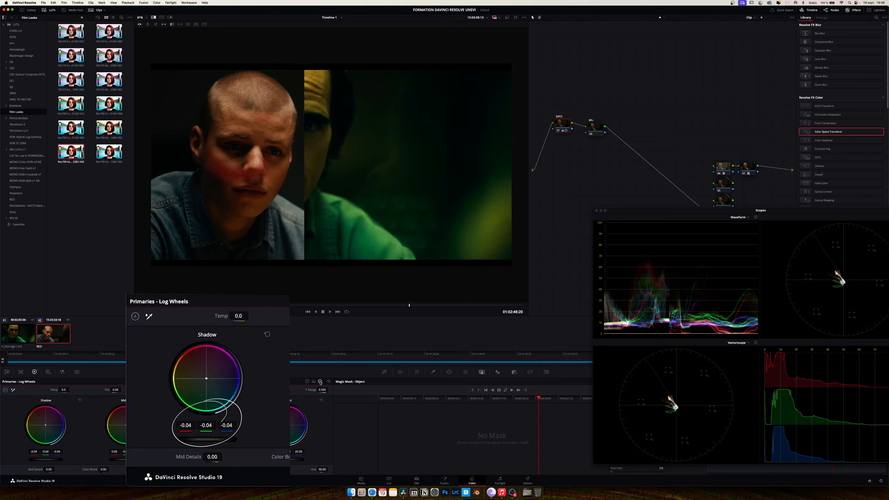
pyautogui.moveTo(304, 206); pyautogui.dragTo(259, 210)
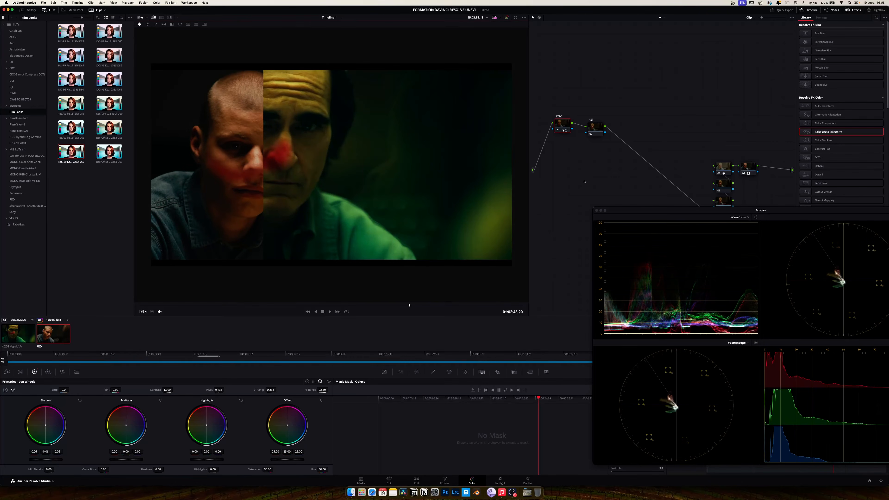
# Step: On the BAL node, shift the Offset wheel toward green to 18.03, 33.24, 20.08, comparing the balance with the reference wipe
pyautogui.moveTo(596, 131); pyautogui.dragTo(585, 126)
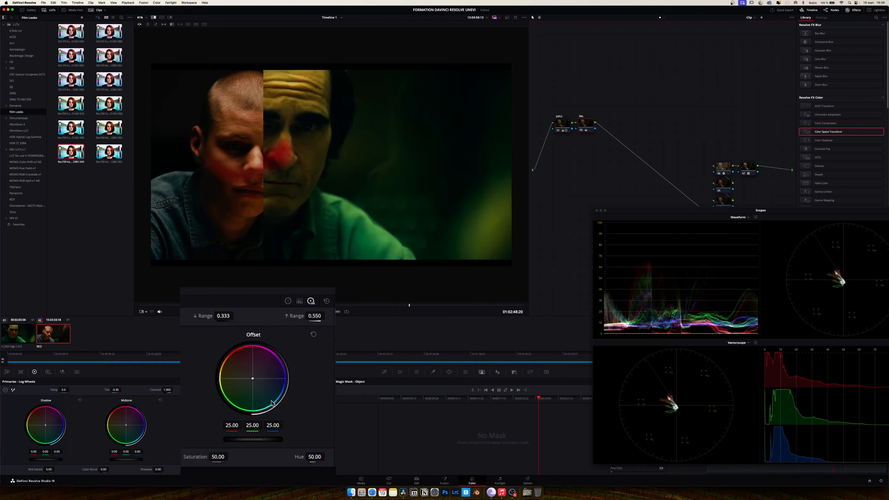
pyautogui.moveTo(271, 401); pyautogui.dragTo(272, 402)
pyautogui.moveTo(302, 225); pyautogui.dragTo(154, 211)
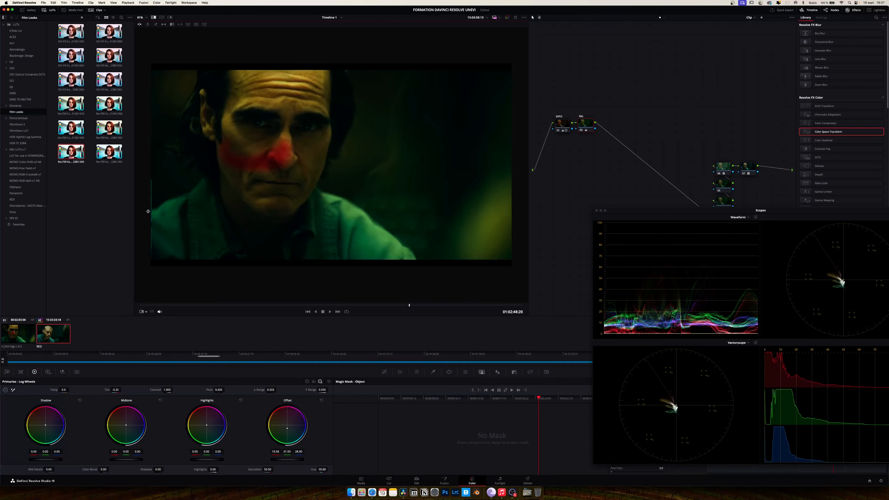
pyautogui.moveTo(148, 211); pyautogui.dragTo(313, 207)
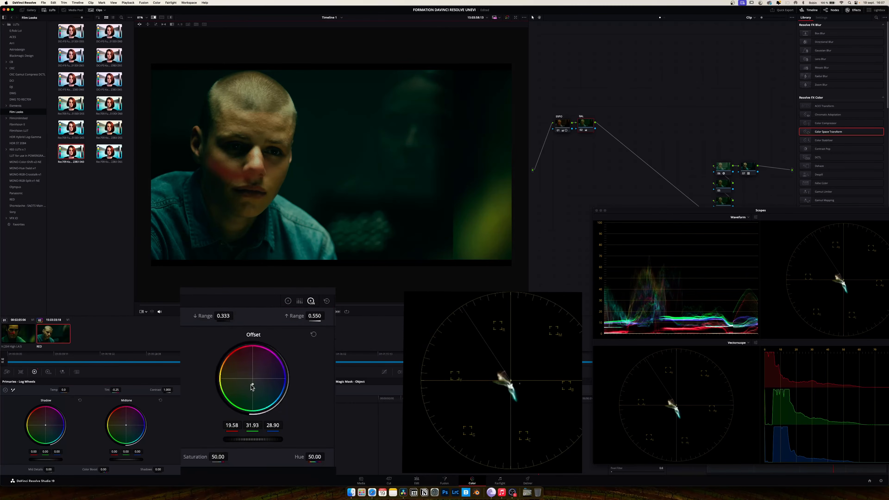
pyautogui.moveTo(286, 427); pyautogui.dragTo(285, 428)
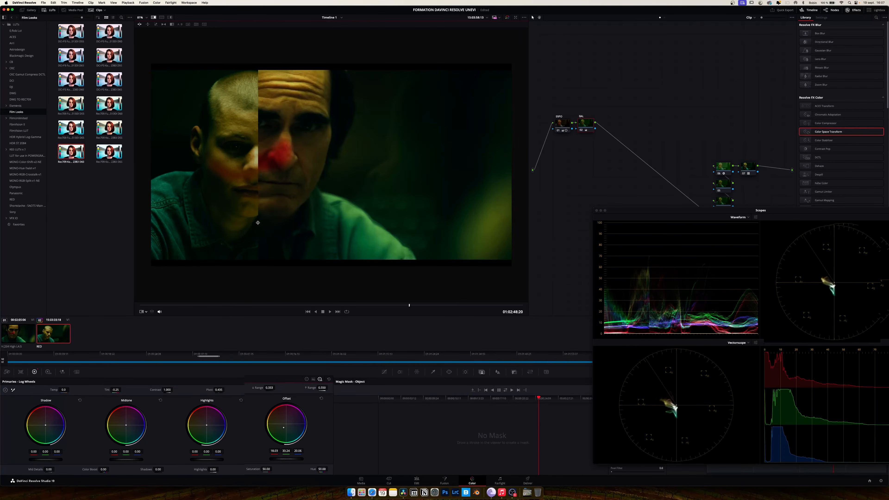
pyautogui.moveTo(257, 223); pyautogui.dragTo(364, 225)
# Step: Place nodes 03 and 04 in sequence below the BAL node and label node 03 Courbes
pyautogui.moveTo(721, 218); pyautogui.dragTo(610, 152)
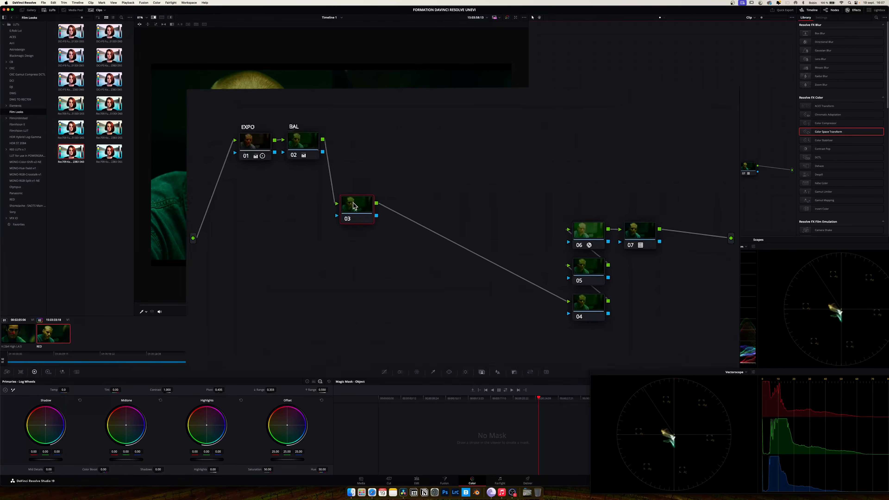
pyautogui.moveTo(312, 214); pyautogui.dragTo(275, 212)
pyautogui.moveTo(572, 329); pyautogui.dragTo(366, 221)
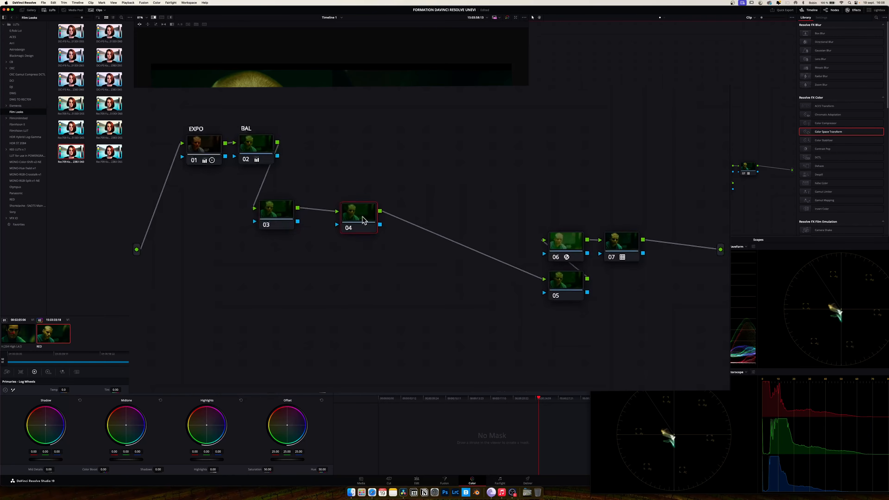
pyautogui.moveTo(275, 216); pyautogui.dragTo(292, 228)
pyautogui.rightClick(291, 228)
pyautogui.click(313, 249)
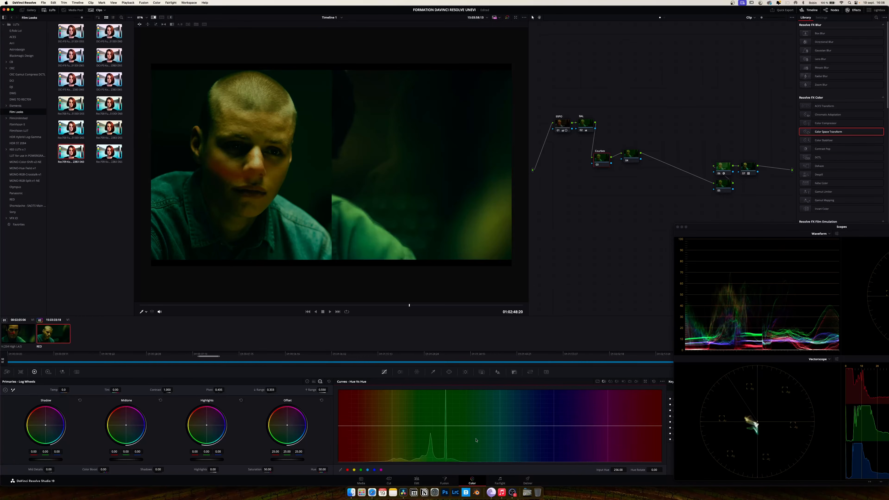
# Step: On the Courbes node's Hue Vs Hue curve, raise the yellow point slightly and compare skin and background with the image wipe
pyautogui.click(146, 311)
pyautogui.click(158, 338)
pyautogui.moveTo(331, 202); pyautogui.dragTo(266, 202)
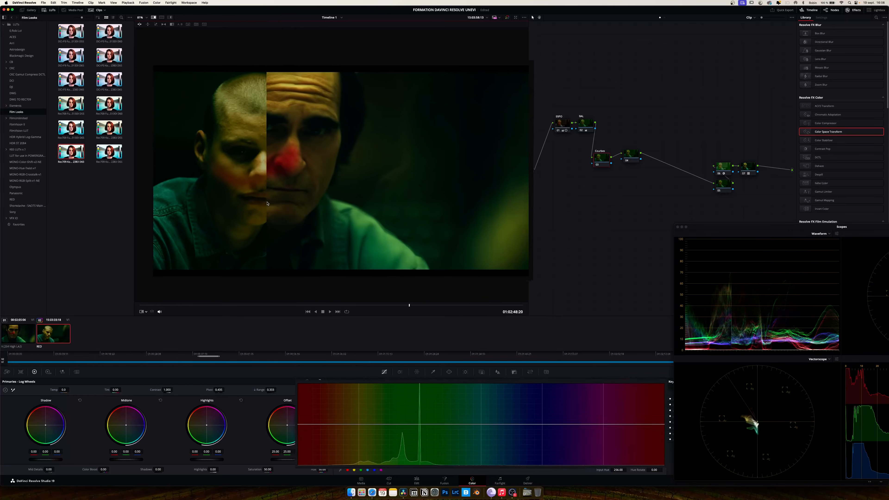
pyautogui.click(309, 159)
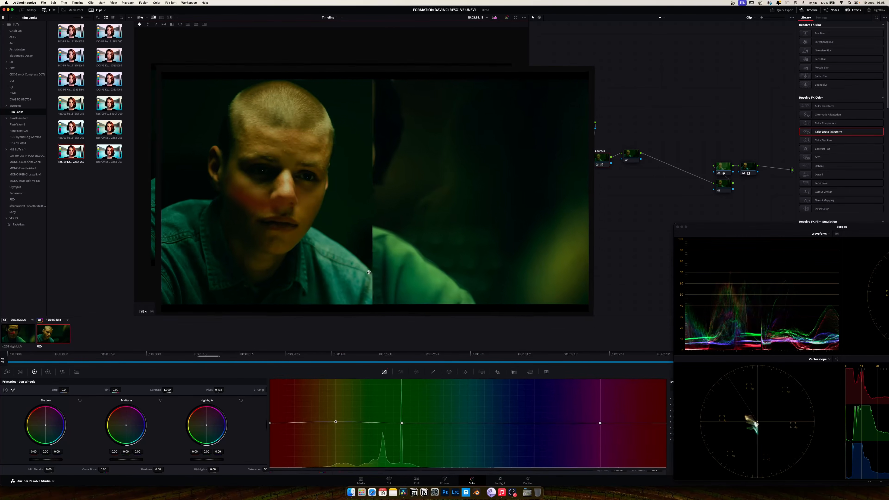
pyautogui.moveTo(182, 224)
pyautogui.mouseDown()
pyautogui.moveTo(161, 227)
pyautogui.moveTo(216, 228)
pyautogui.moveTo(154, 228)
pyautogui.moveTo(503, 225)
pyautogui.mouseUp()
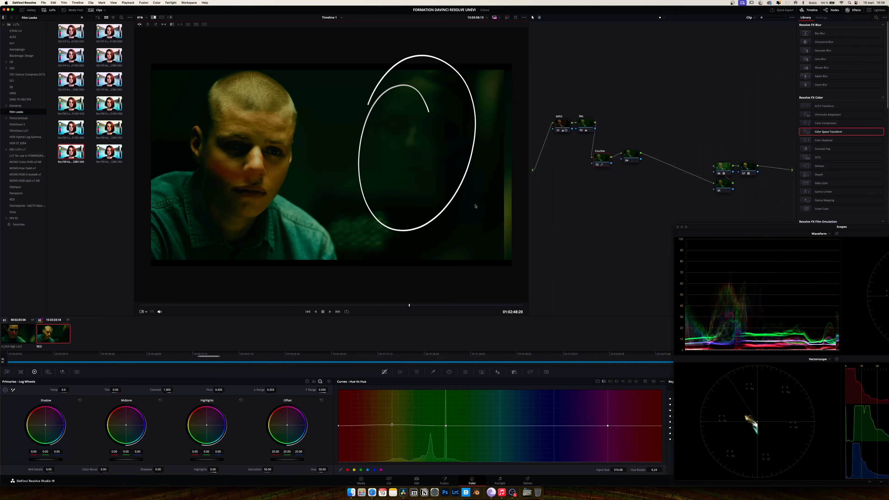
pyautogui.moveTo(497, 185); pyautogui.dragTo(325, 185)
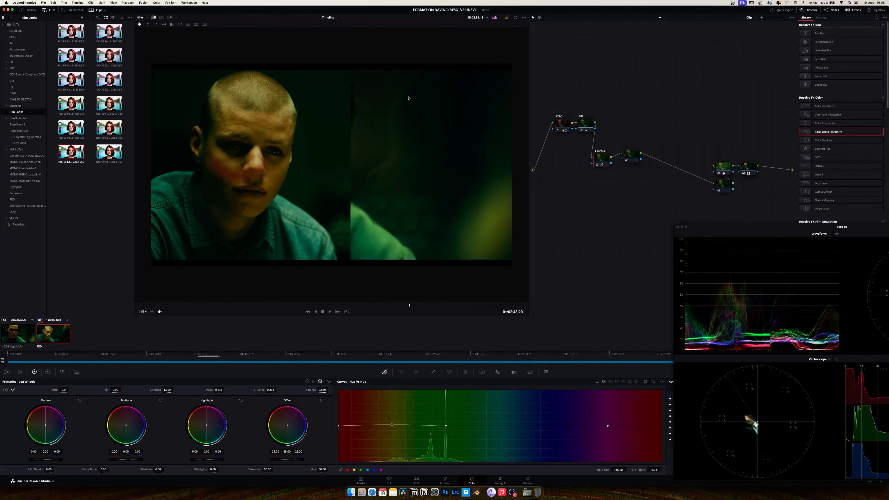
# Step: Label node 04 after Courbes as TR HL and keep the wipe beside the young man's face
pyautogui.moveTo(349, 153); pyautogui.dragTo(321, 166)
pyautogui.write('TR ')
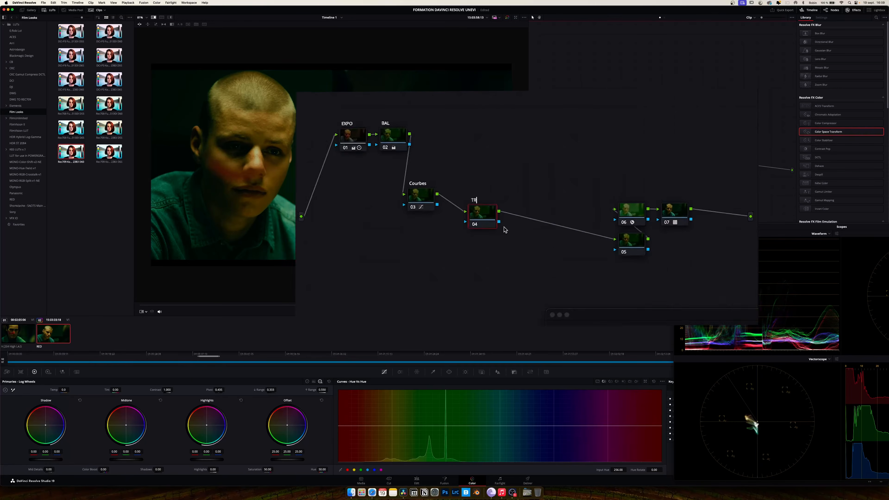
pyautogui.write('HL')
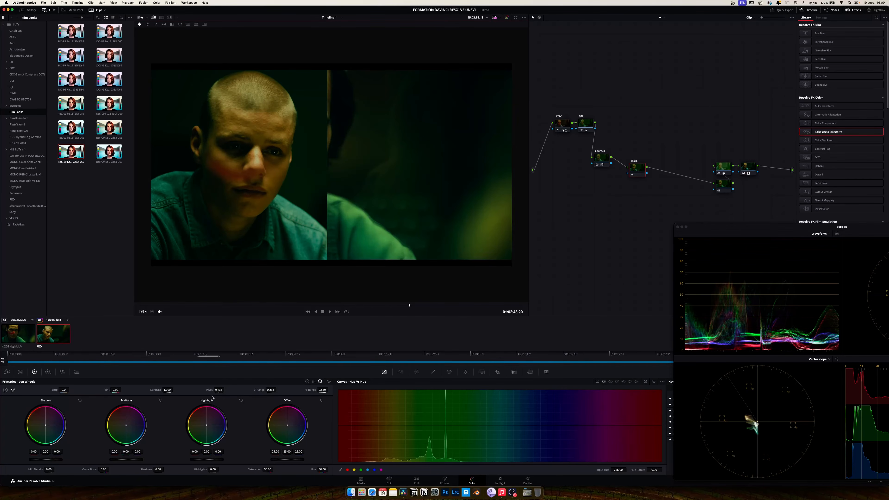
# Step: Try tinting the TR HL node toward yellow-green with the primary Gain wheel, and reset the change
pyautogui.click(307, 381)
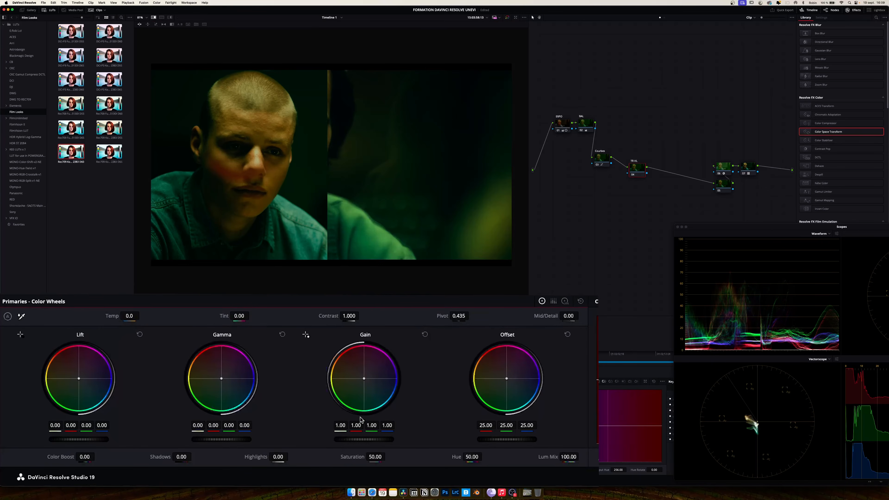
pyautogui.moveTo(363, 379); pyautogui.dragTo(359, 376)
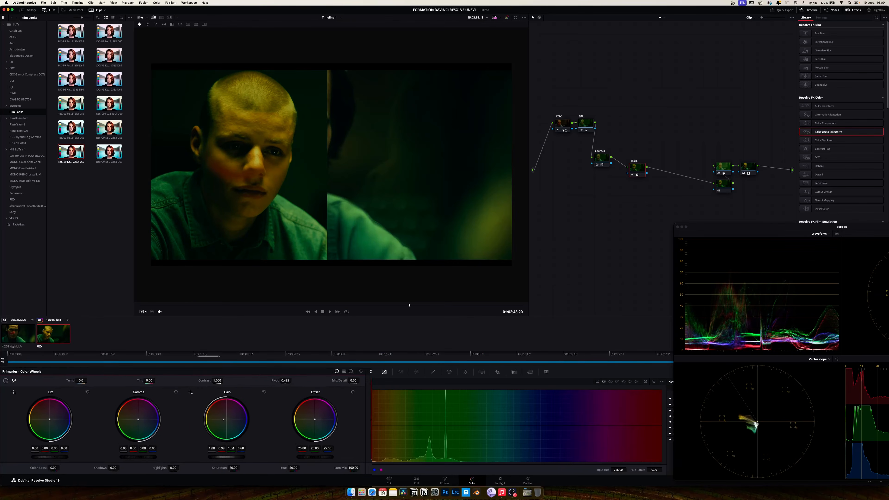
pyautogui.click(329, 381)
# Step: On the TR HL node, set the log Highlights wheel to -0.07, 0.05, -0.27 and adjust the high range against the reference
pyautogui.click(320, 381)
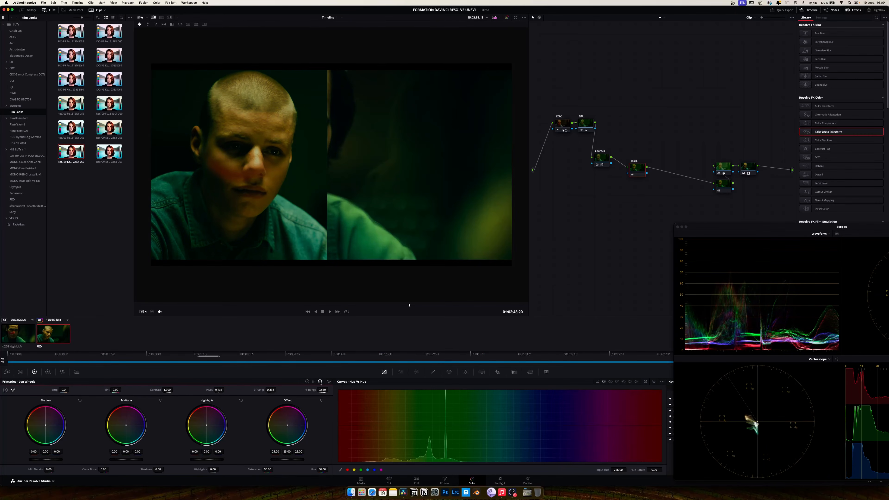
pyautogui.moveTo(206, 426); pyautogui.dragTo(203, 424)
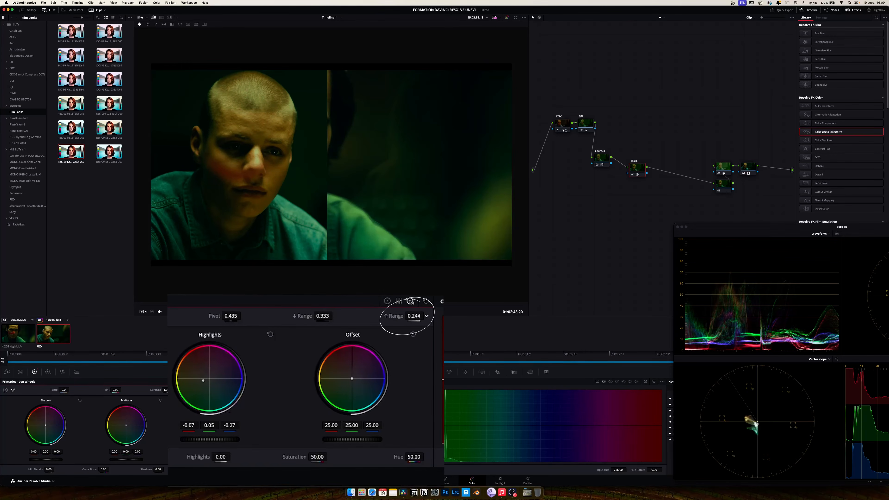
pyautogui.moveTo(414, 315); pyautogui.dragTo(403, 316)
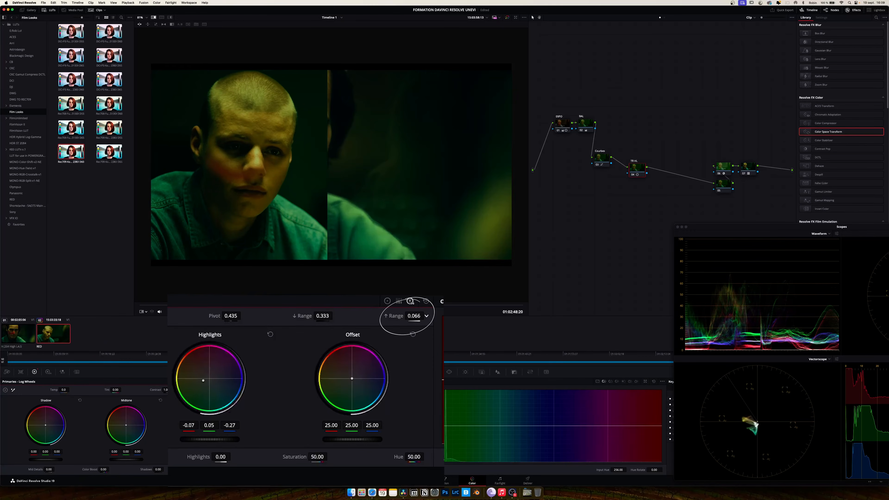
pyautogui.moveTo(327, 234); pyautogui.dragTo(292, 215)
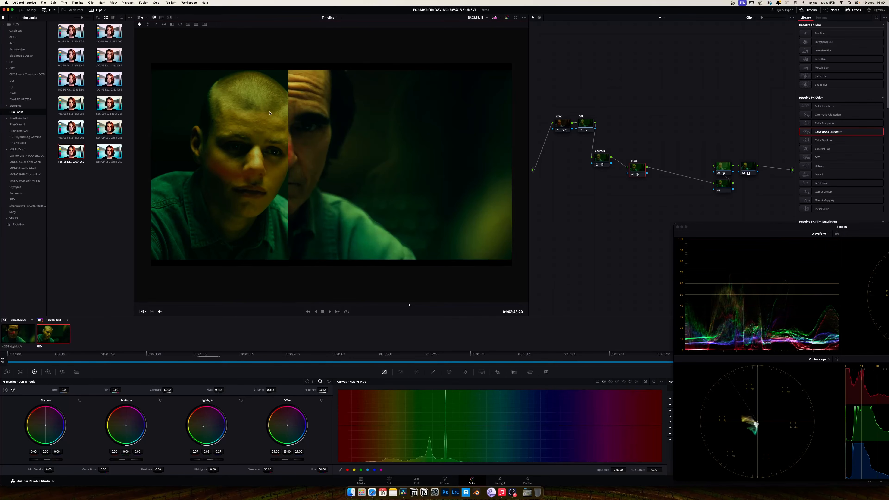
pyautogui.moveTo(269, 113); pyautogui.dragTo(273, 113)
# Step: On the Courbes node's Hue Vs Sat curve, lower the yellow point slightly to reduce the skin saturation toward the reference
pyautogui.click(601, 161)
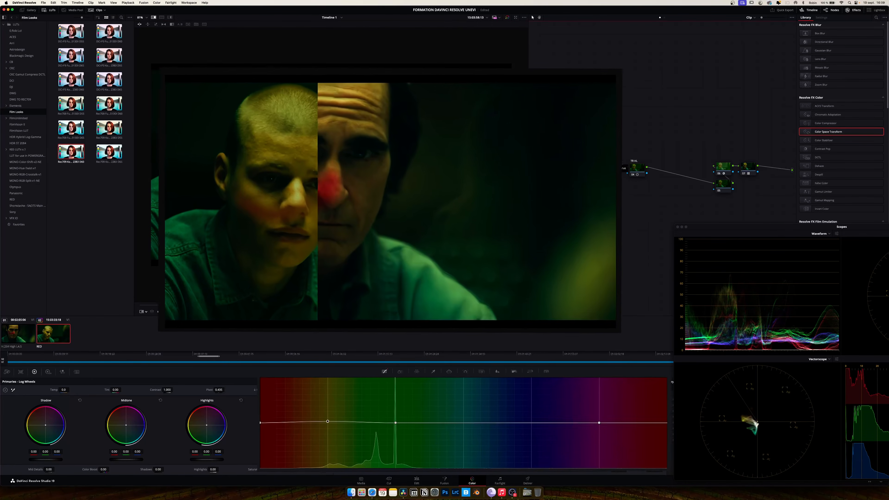
pyautogui.moveTo(285, 418); pyautogui.dragTo(285, 426)
pyautogui.moveTo(208, 421); pyautogui.dragTo(208, 422)
pyautogui.click(145, 311)
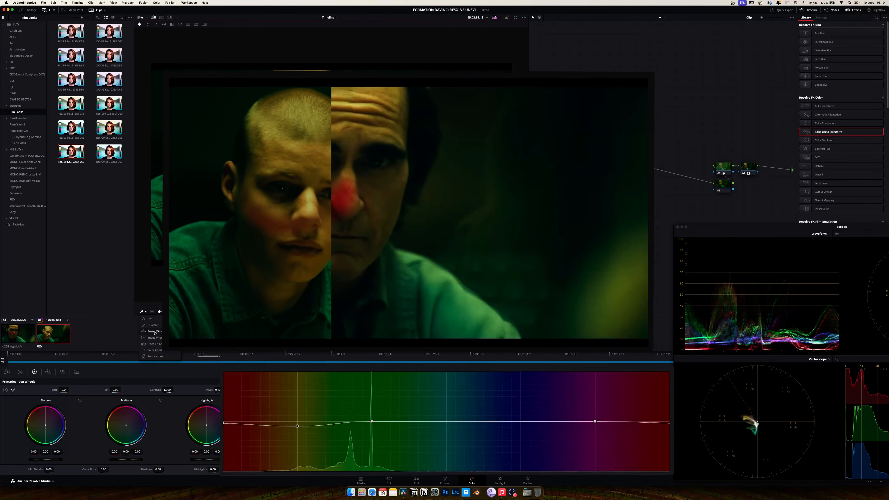
pyautogui.click(152, 331)
pyautogui.moveTo(273, 146); pyautogui.dragTo(202, 172)
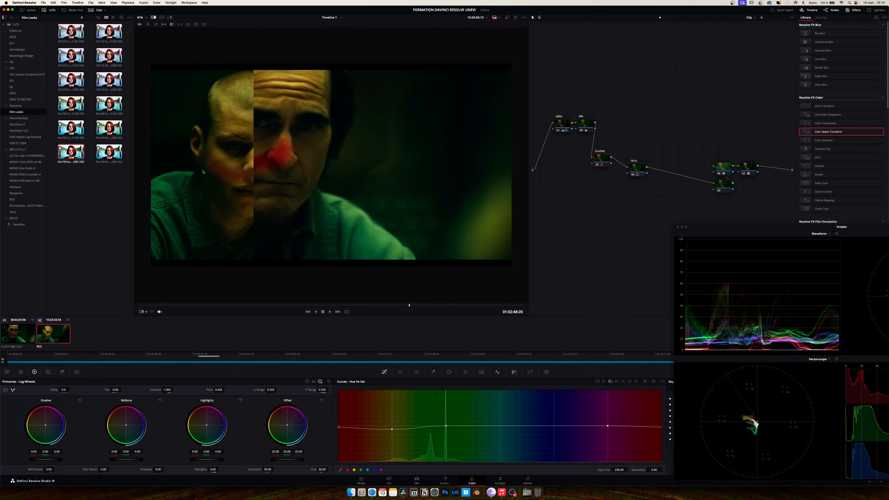
# Step: Add a serial node after TR HL and label it TR BL
pyautogui.click(143, 311)
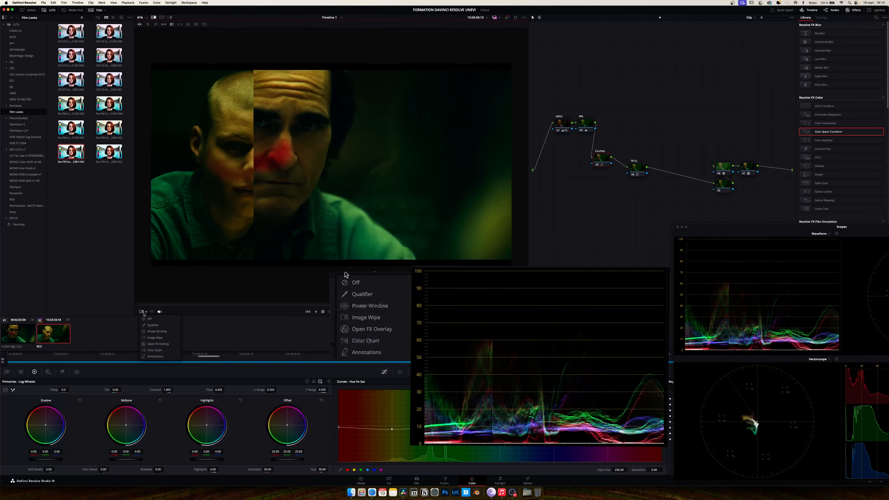
pyautogui.click(152, 325)
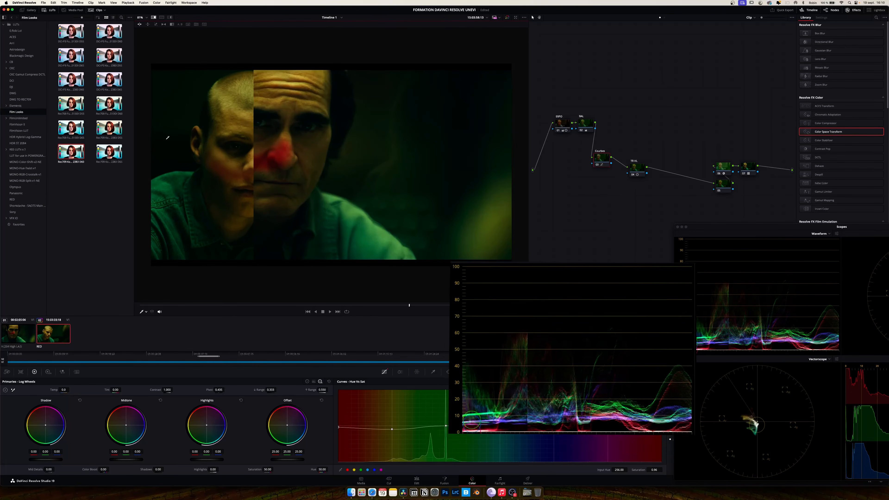
pyautogui.hotkey('alt', 's')
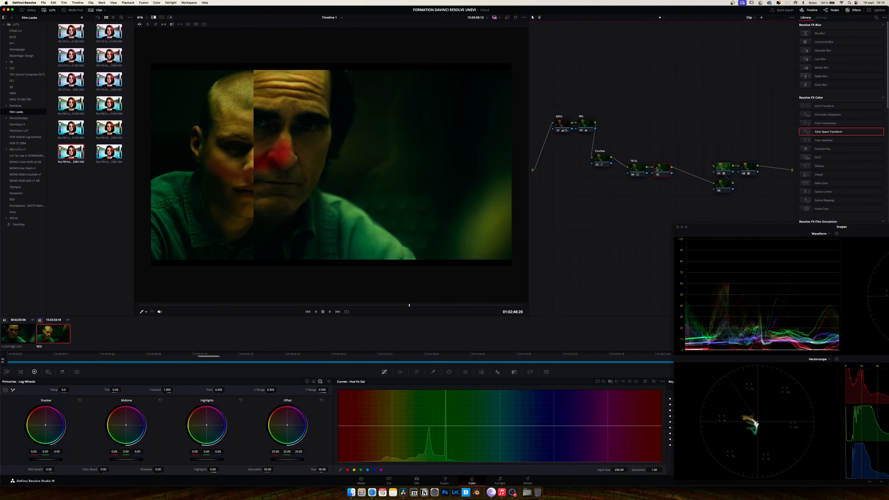
pyautogui.rightClick(657, 169)
pyautogui.click(672, 179)
# Step: On the TR BL node, nudge the log Shadow wheel slightly toward red and compare the shadows using the image wipe
pyautogui.moveTo(45, 425); pyautogui.dragTo(45, 424)
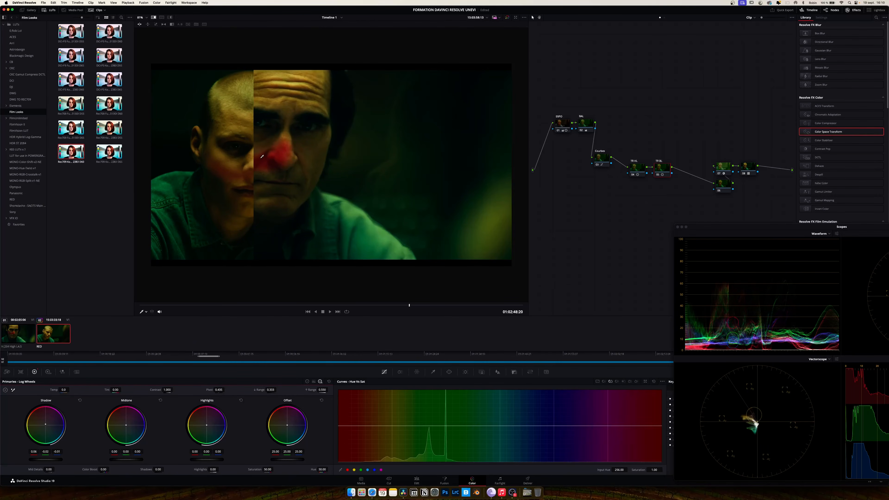
pyautogui.click(145, 311)
pyautogui.click(154, 338)
pyautogui.moveTo(254, 204); pyautogui.dragTo(196, 201)
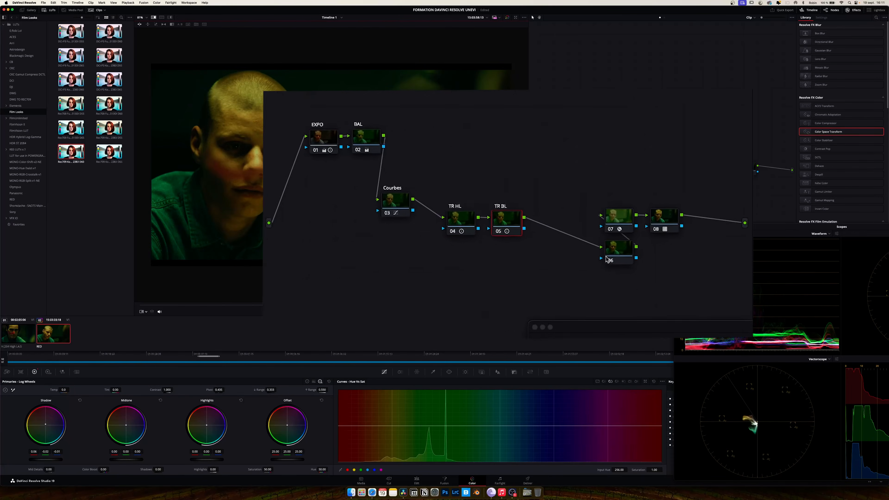
# Step: Place node 06 after TR BL and add a large soft circular window over the background beside the young man
pyautogui.moveTo(612, 253); pyautogui.dragTo(560, 265)
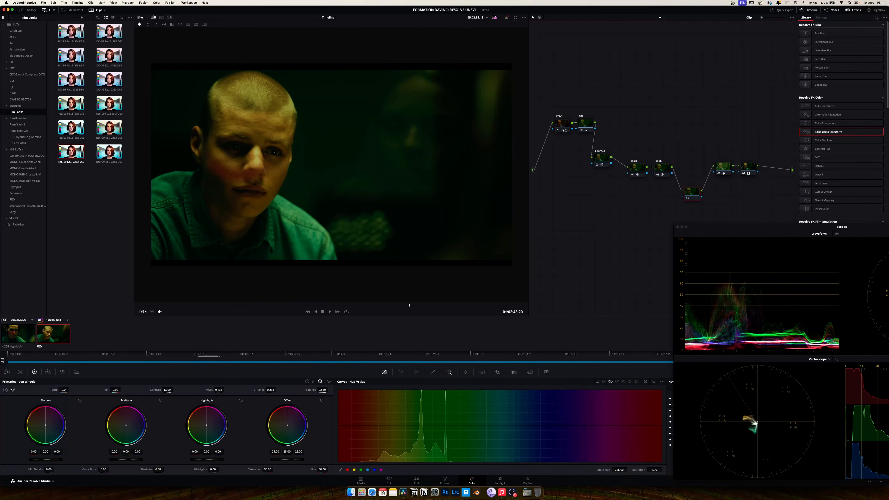
pyautogui.click(450, 372)
pyautogui.click(343, 414)
pyautogui.moveTo(360, 164); pyautogui.dragTo(442, 117)
pyautogui.moveTo(413, 168); pyautogui.dragTo(414, 246)
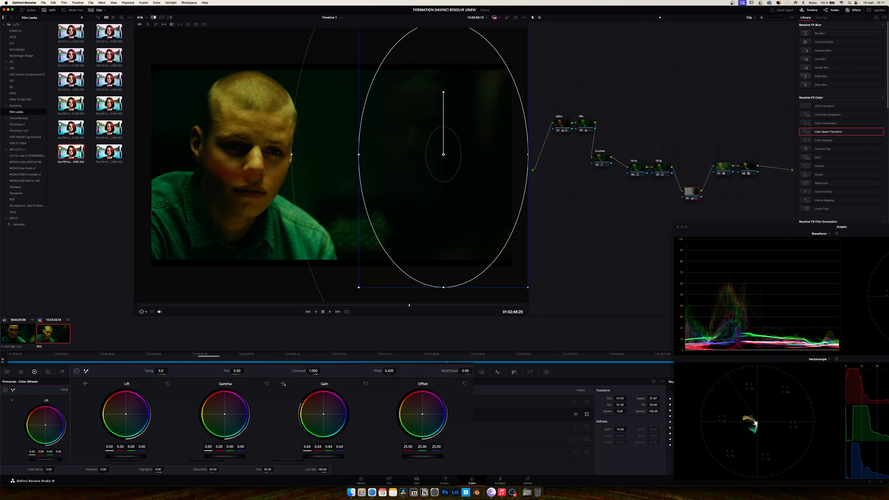
# Step: Lower the windowed node's Gain to 0.45 and narrow its circular window around the background, checking against the reference
pyautogui.moveTo(198, 459); pyautogui.dragTo(192, 460)
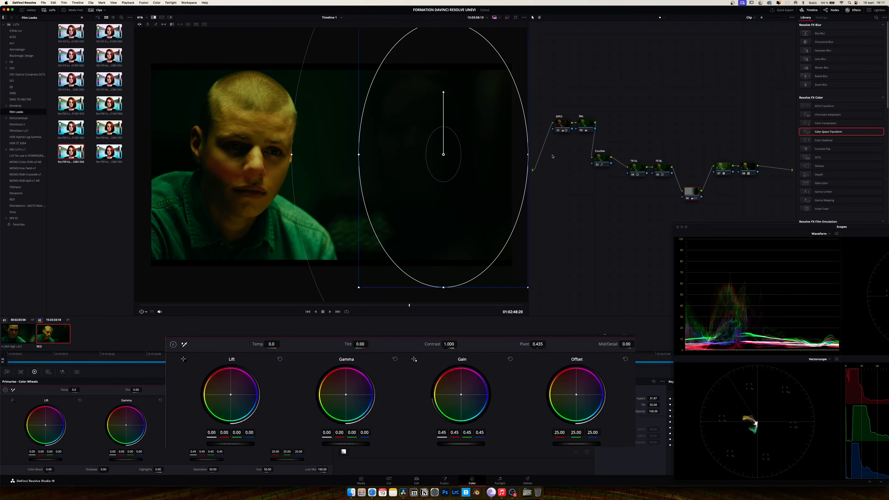
pyautogui.moveTo(528, 154); pyautogui.dragTo(474, 151)
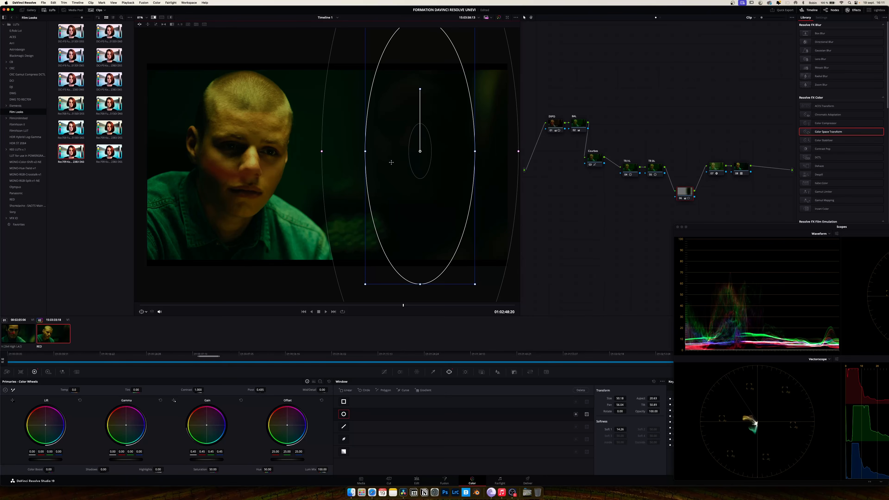
pyautogui.click(141, 312)
pyautogui.moveTo(504, 166); pyautogui.dragTo(269, 212)
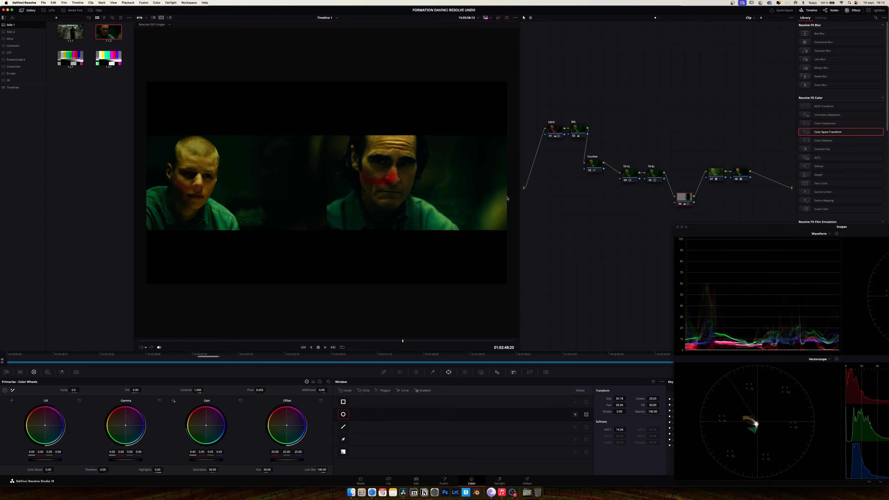
# Step: Reopen the Courbes node's Hue Vs Sat curve and raise the yellow point to bring back skin saturation
pyautogui.click(605, 163)
pyautogui.click(383, 371)
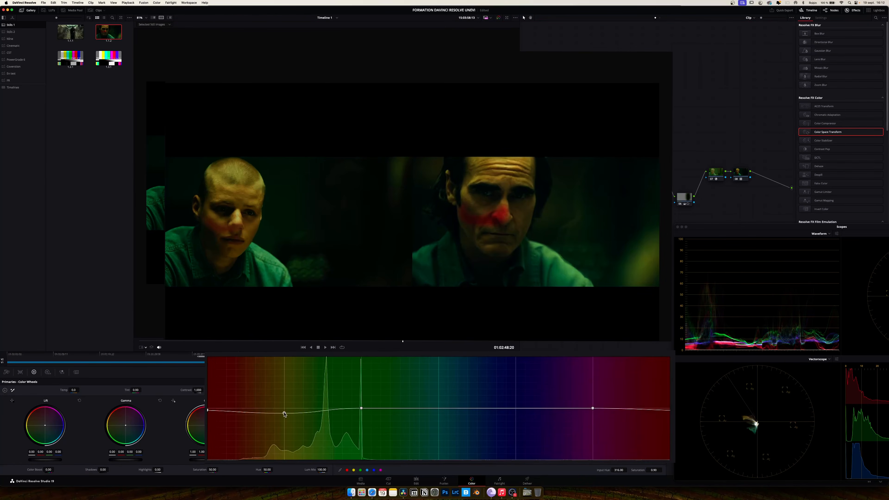
pyautogui.moveTo(284, 414); pyautogui.dragTo(285, 402)
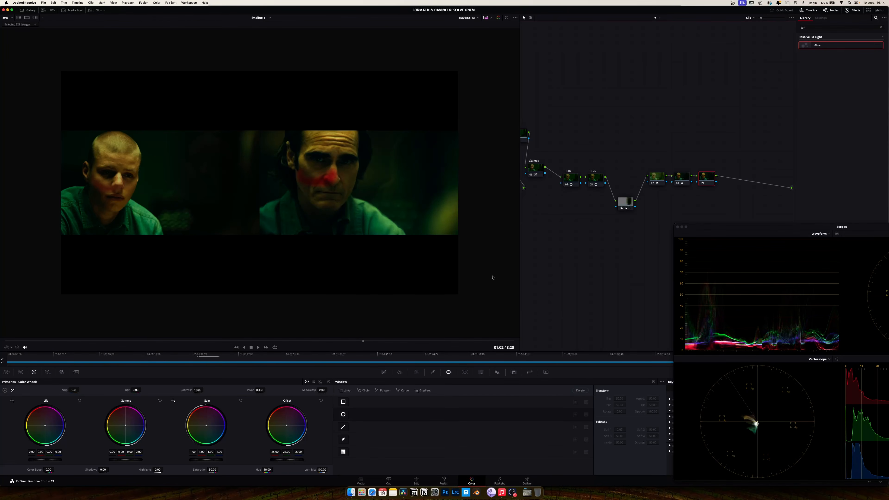
# Step: Move the scopes window fully into view to compare both shots' waveform, vectorscopes and histogram
pyautogui.moveTo(763, 226); pyautogui.dragTo(585, 198)
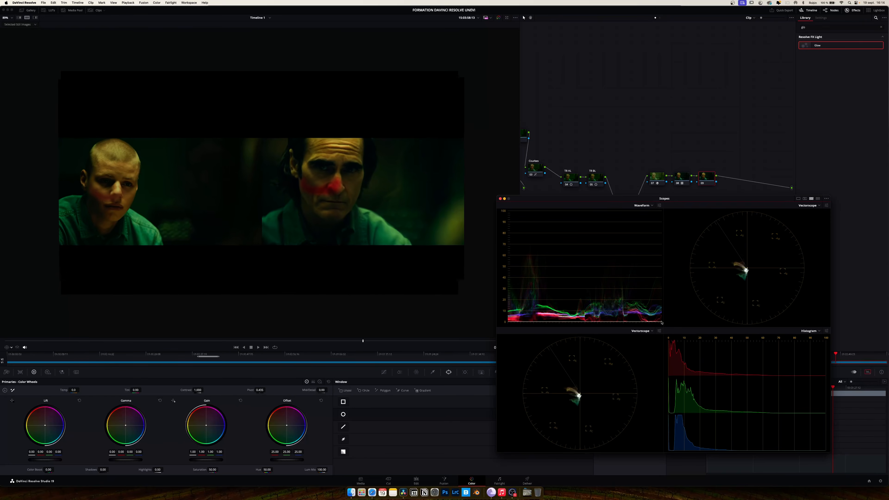
# Step: Close the floating scopes window and move the BAL, Courbes, TR HL, TR BL and 06 nodes one by one above the remaining node row
pyautogui.click(500, 199)
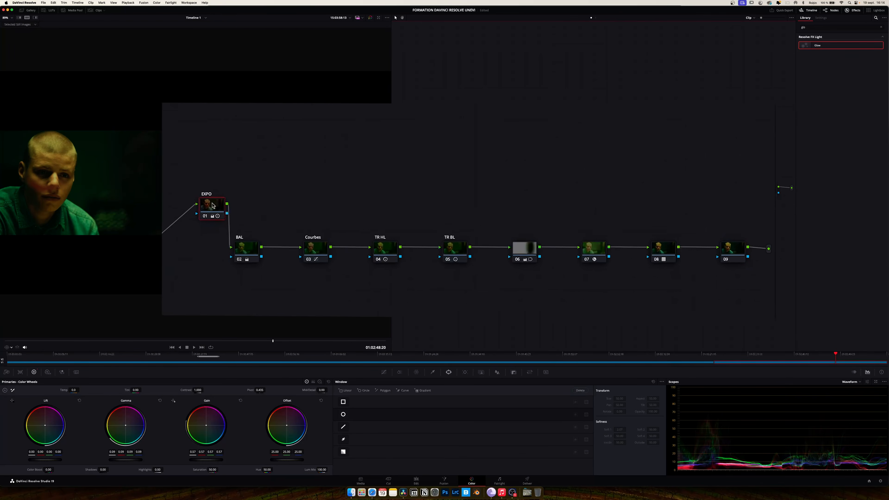
pyautogui.moveTo(210, 262); pyautogui.dragTo(247, 198)
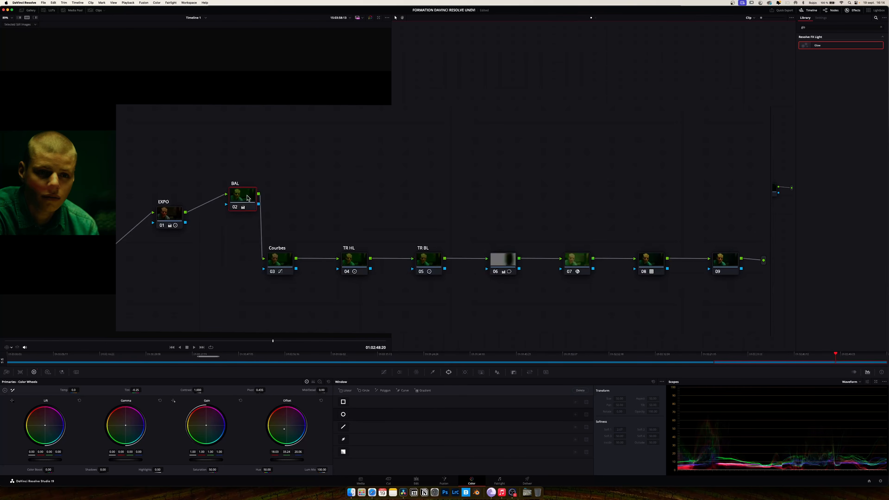
pyautogui.moveTo(280, 259); pyautogui.dragTo(287, 187)
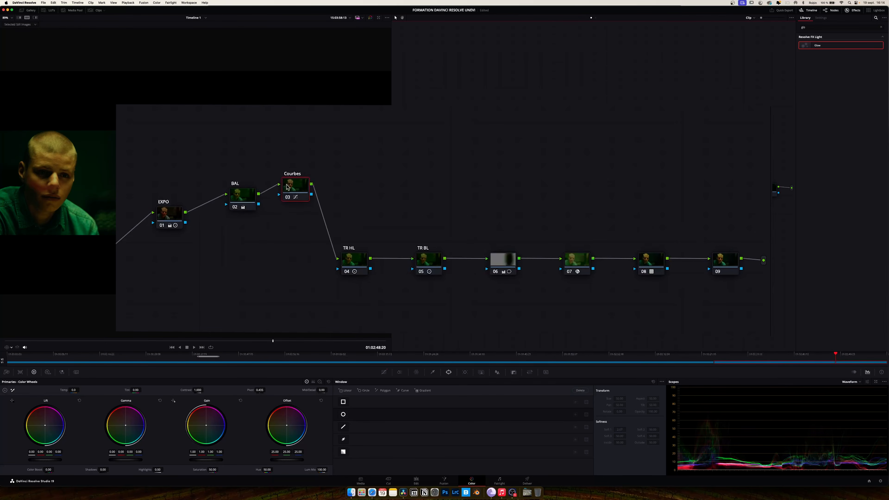
pyautogui.moveTo(348, 260); pyautogui.dragTo(351, 187)
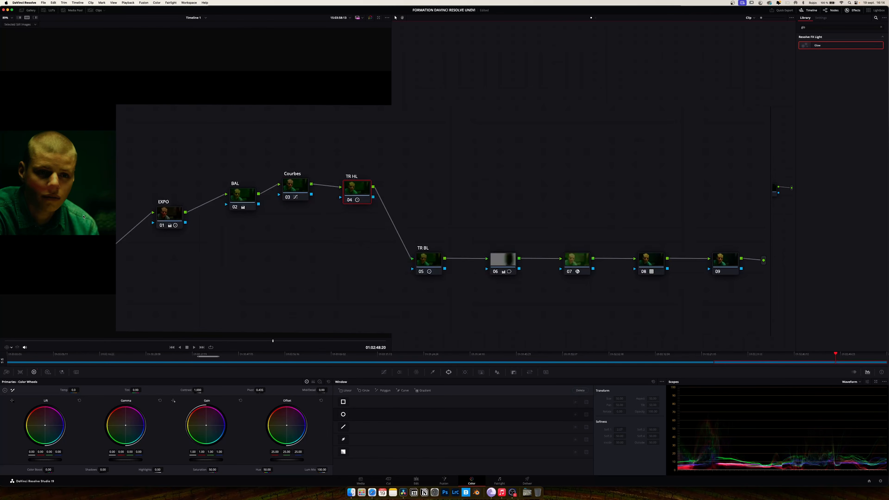
pyautogui.moveTo(429, 260); pyautogui.dragTo(431, 187)
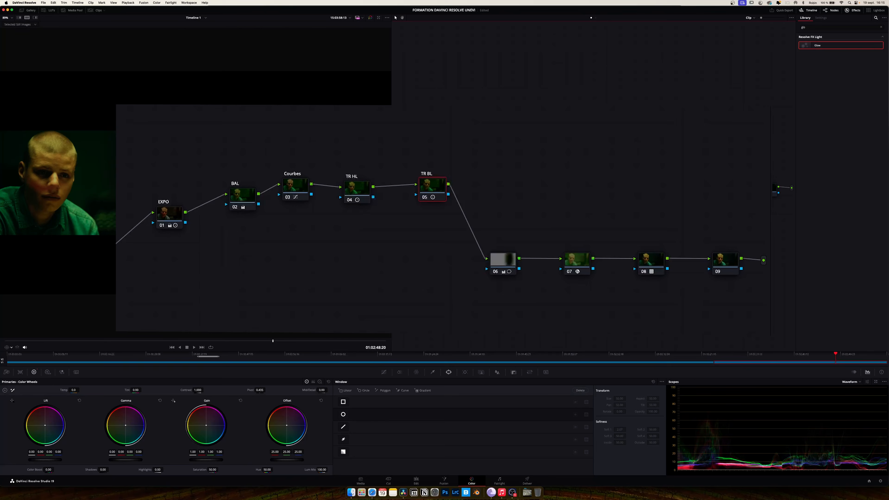
pyautogui.moveTo(504, 263); pyautogui.dragTo(518, 171)
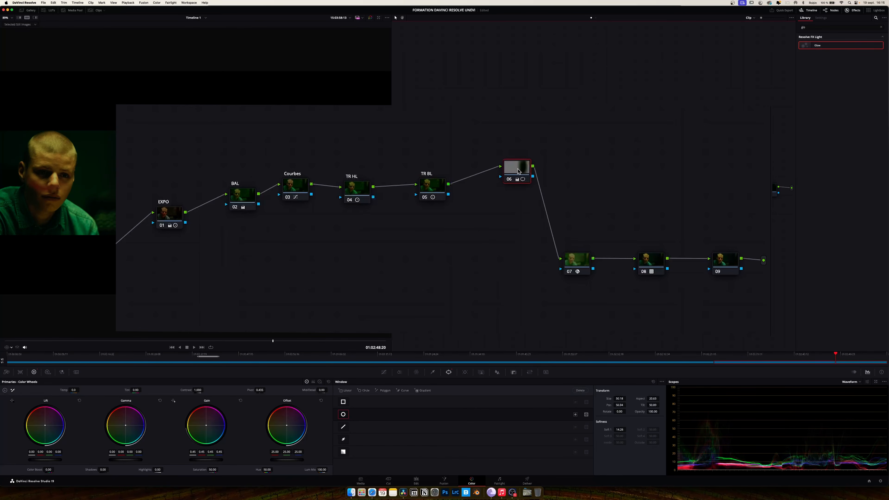